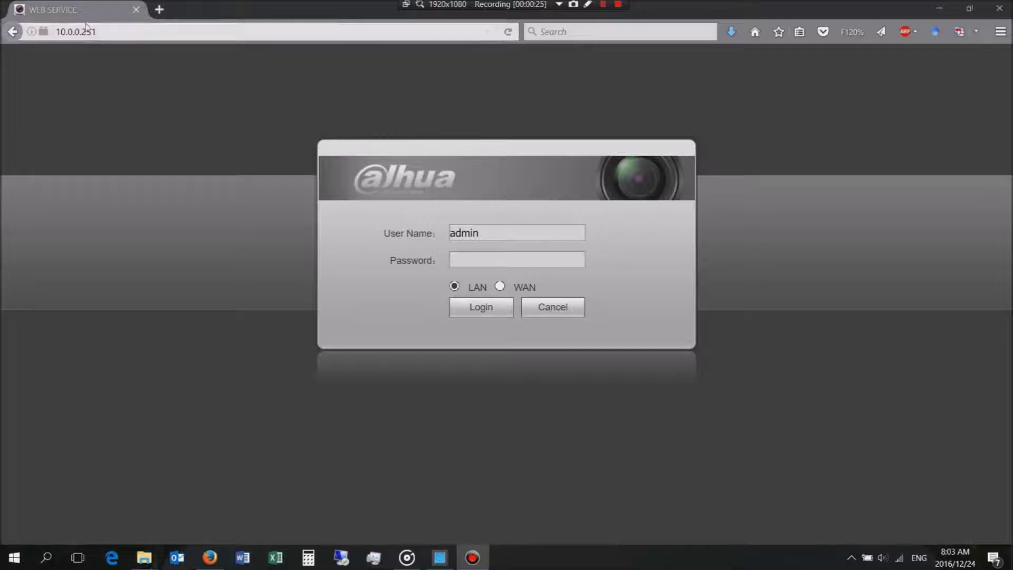
Step: Reload the recorder's login page from its address in the address bar
left_click(52, 32)
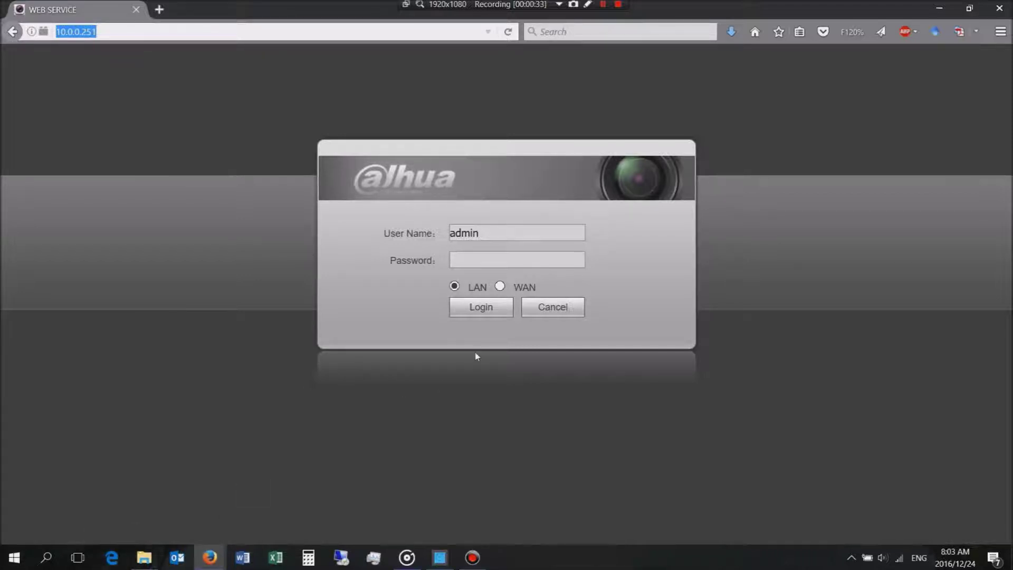
left_click(112, 32)
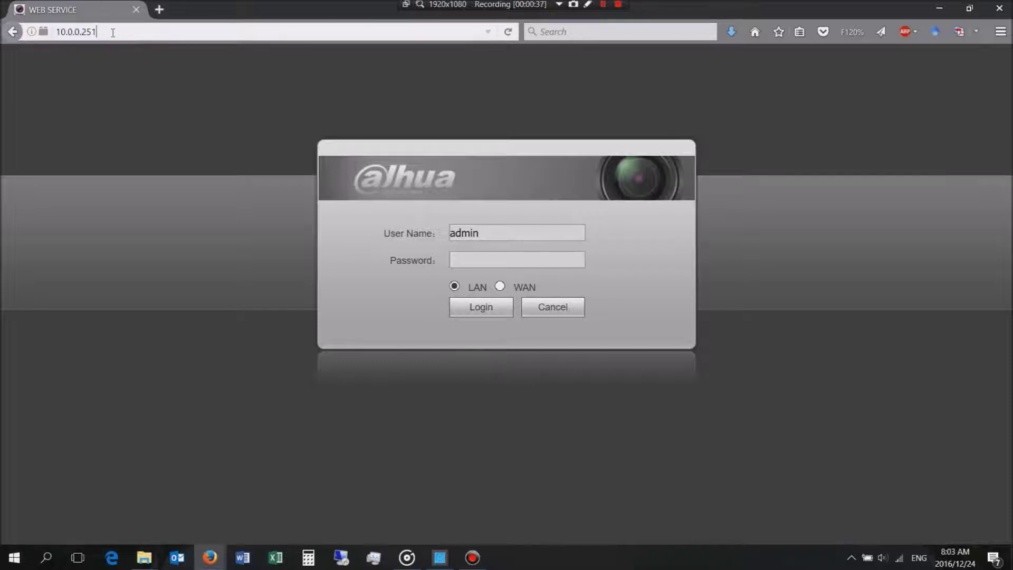
left_click_drag(113, 33, 57, 34)
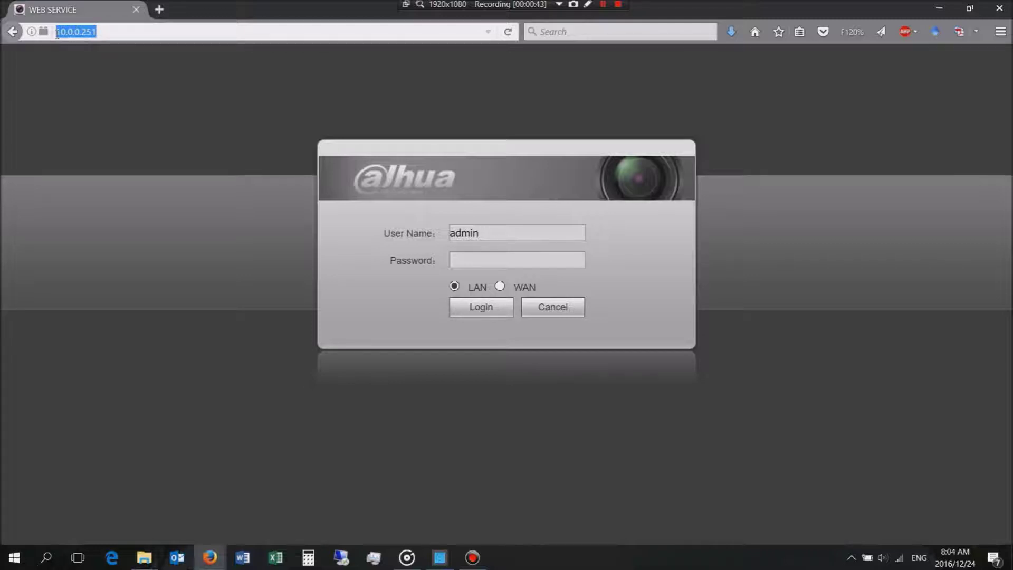
left_click(508, 32)
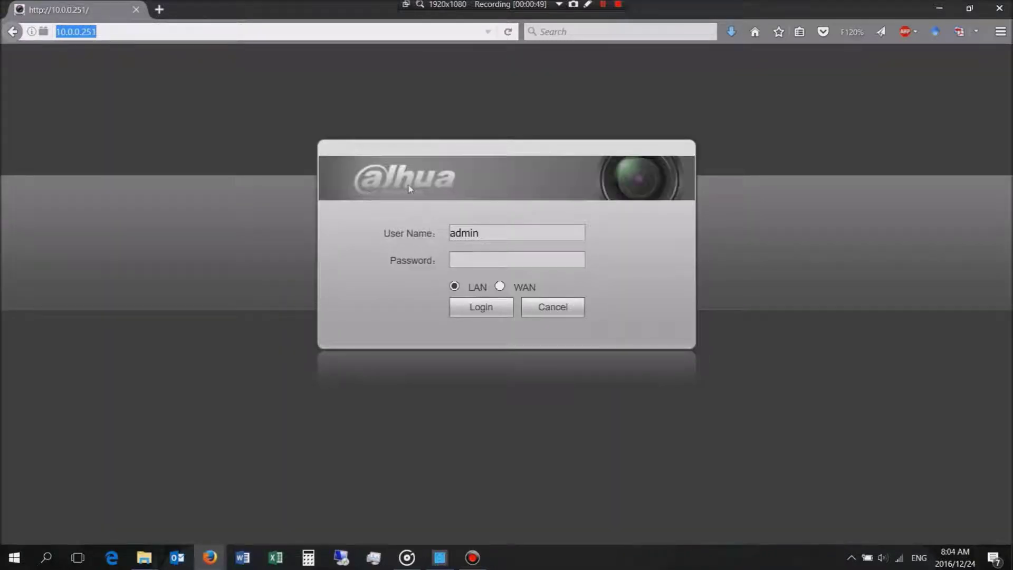
Step: Enter the admin account password and log in to the recorder
left_click(486, 259)
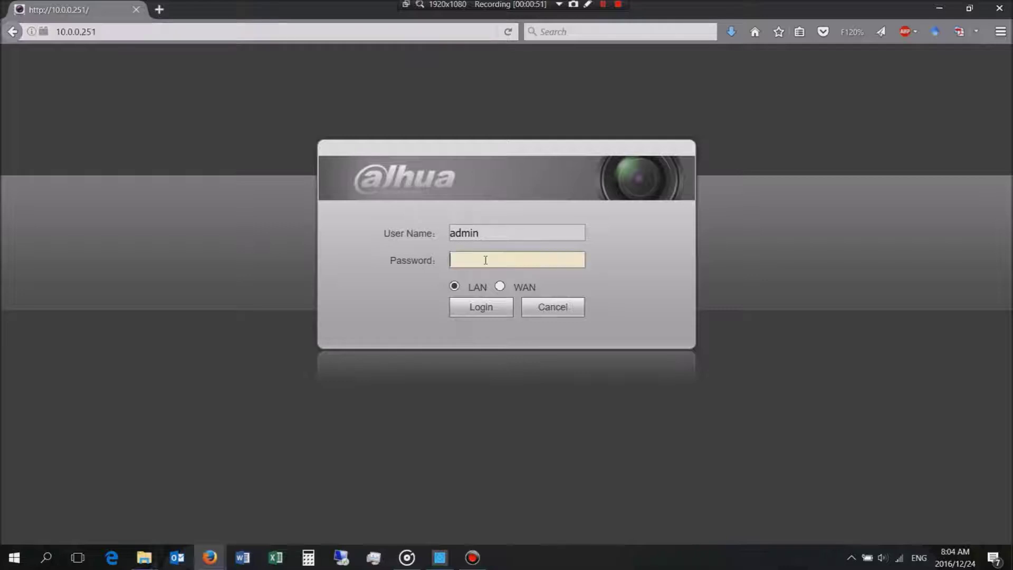
type("admin")
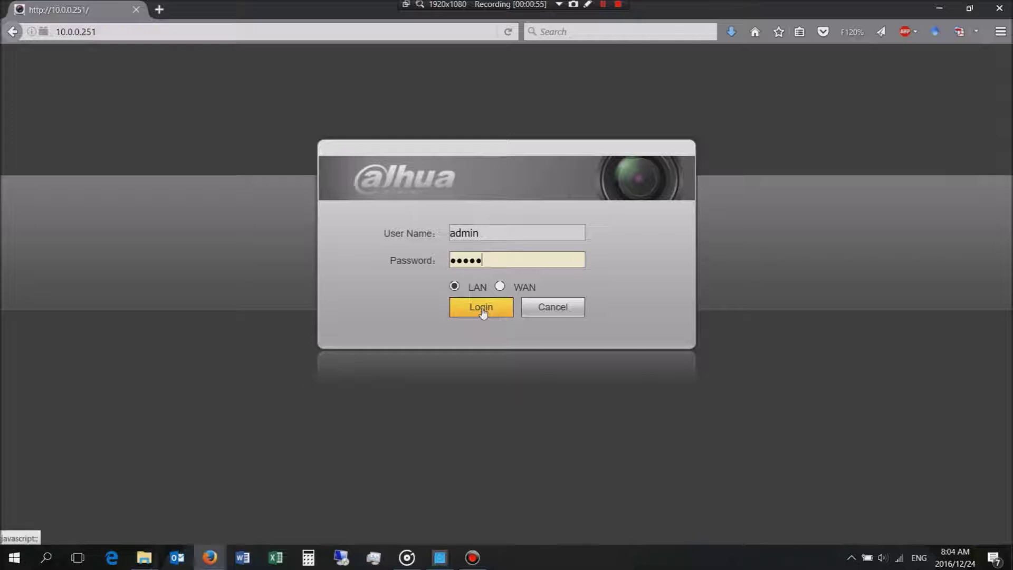
left_click(483, 311)
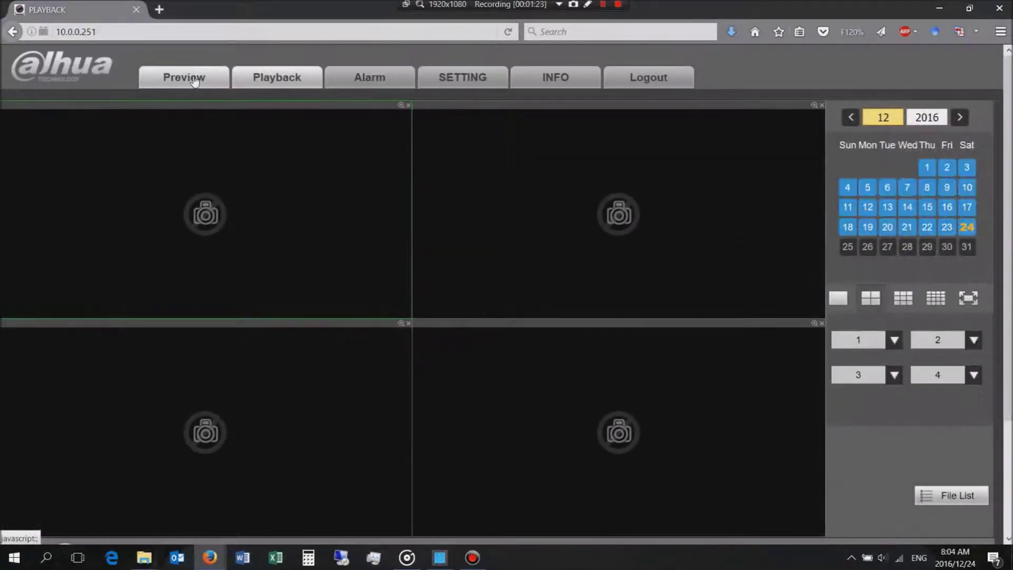
Step: On the Preview page, toggle channel 2 'Pool 2' in the Channel list for its live feed
left_click(194, 83)
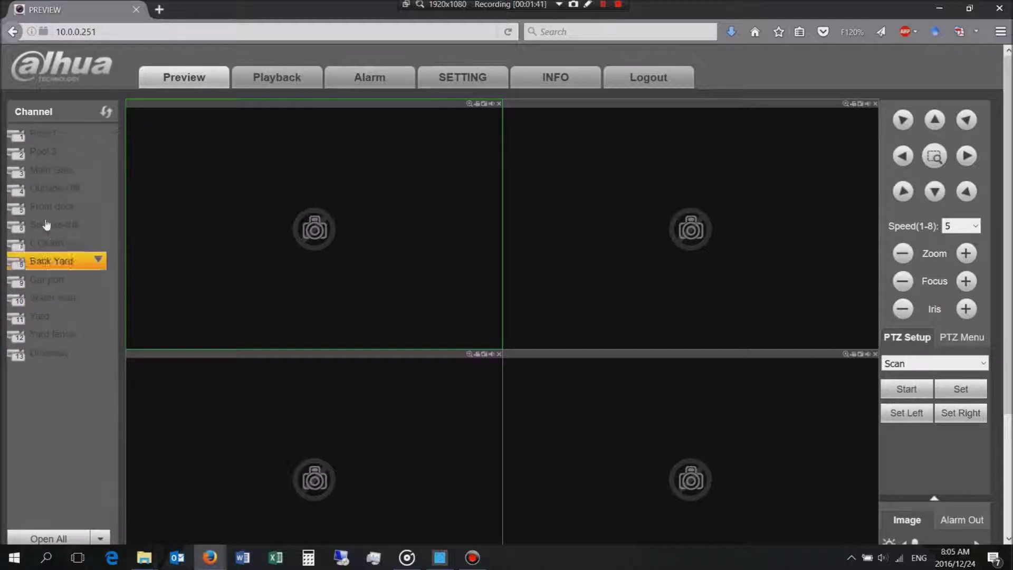
left_click(28, 154)
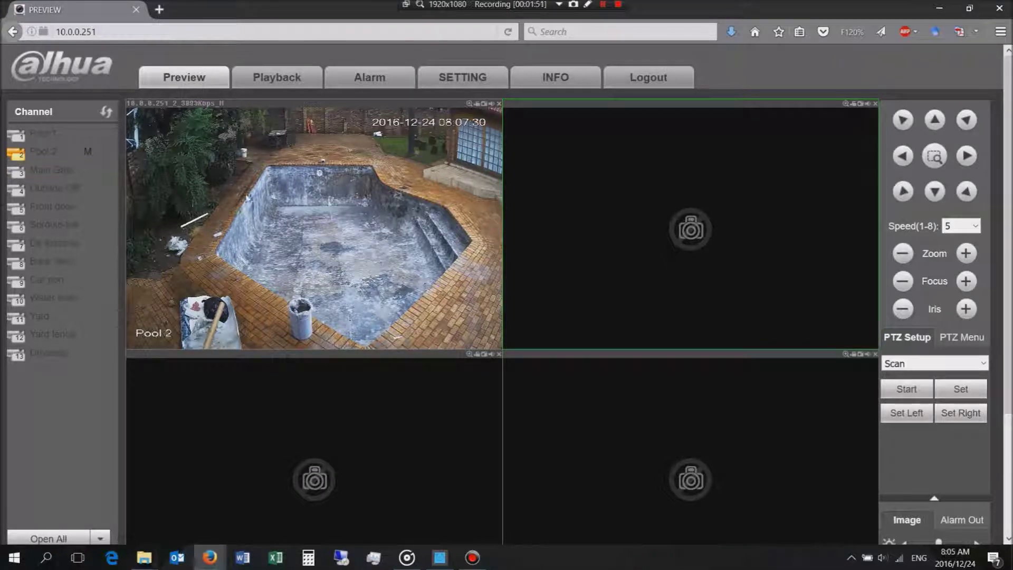
left_click(285, 80)
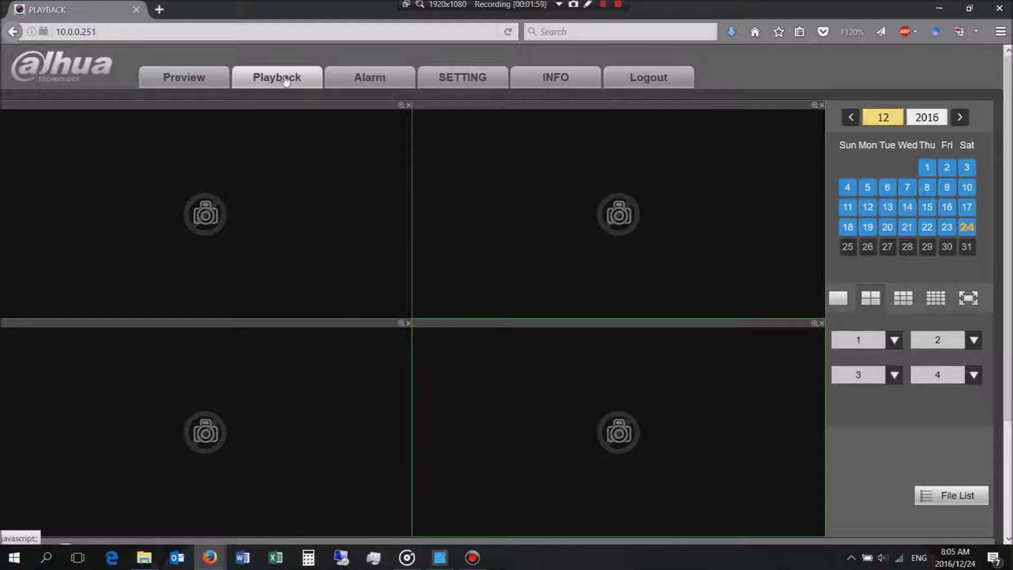
left_click(179, 84)
left_click(24, 153)
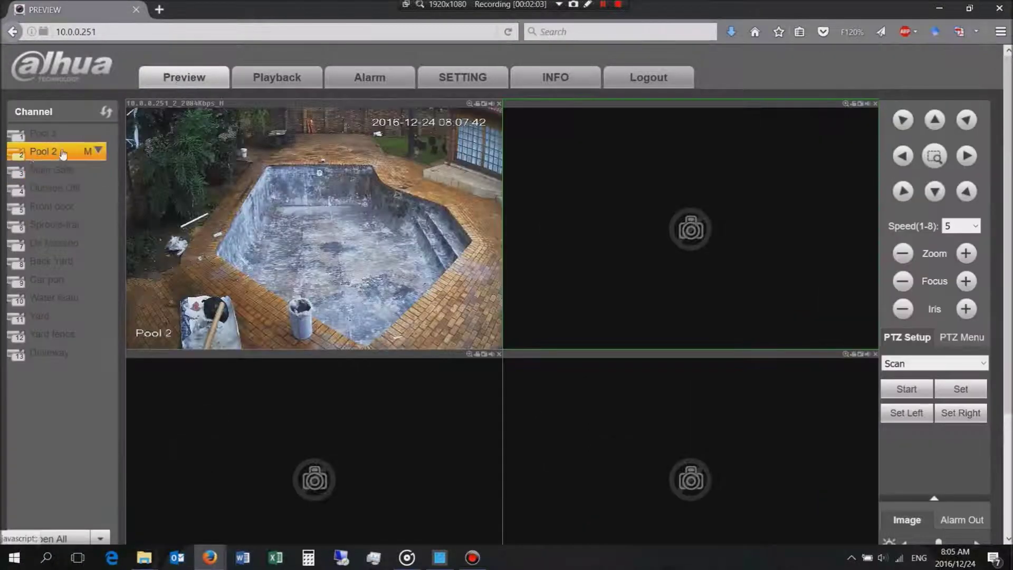
left_click(25, 153)
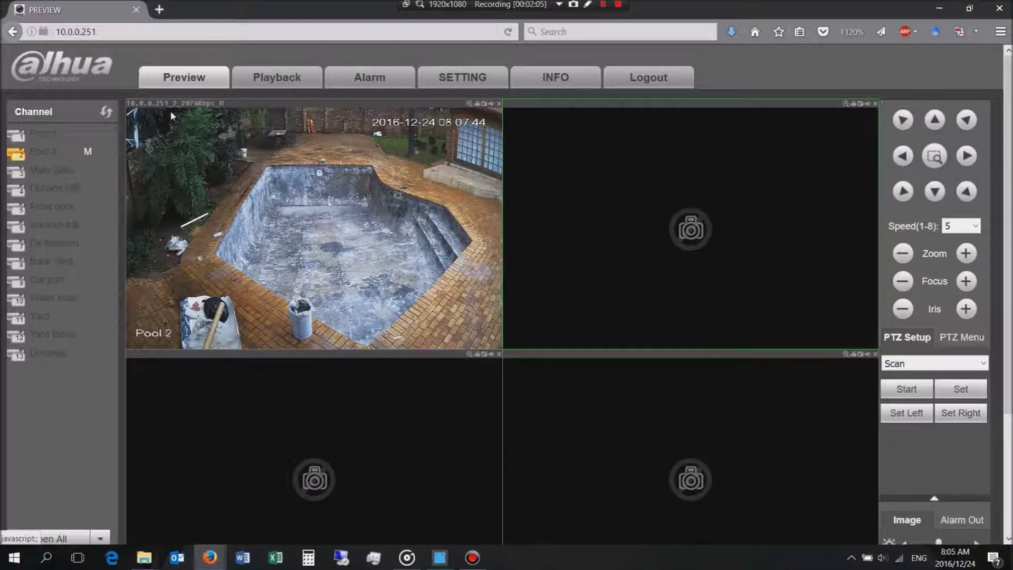
Step: On Playback, choose the single-window layout, channel 2, and date 23 December 2016
left_click(269, 80)
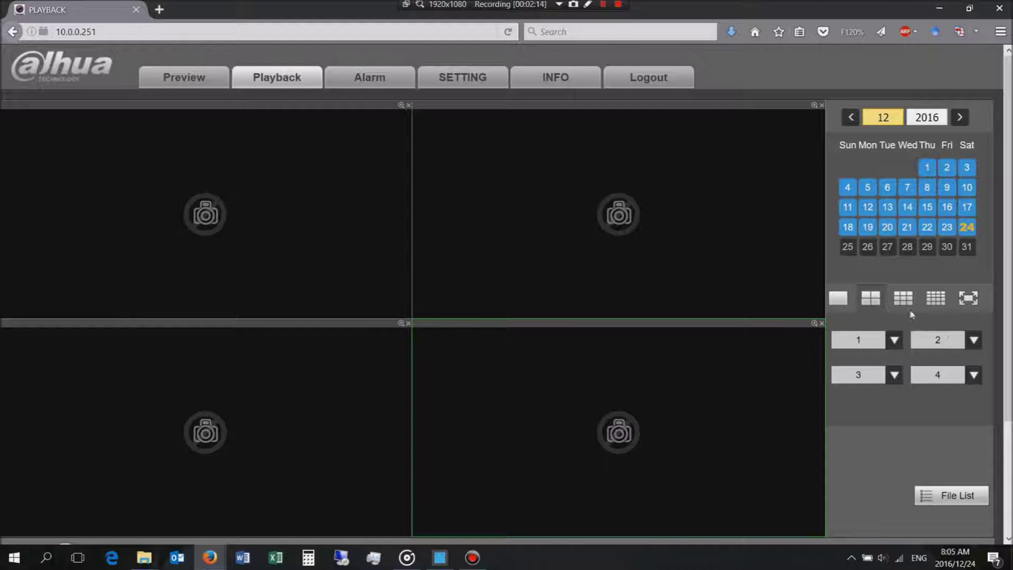
left_click(840, 300)
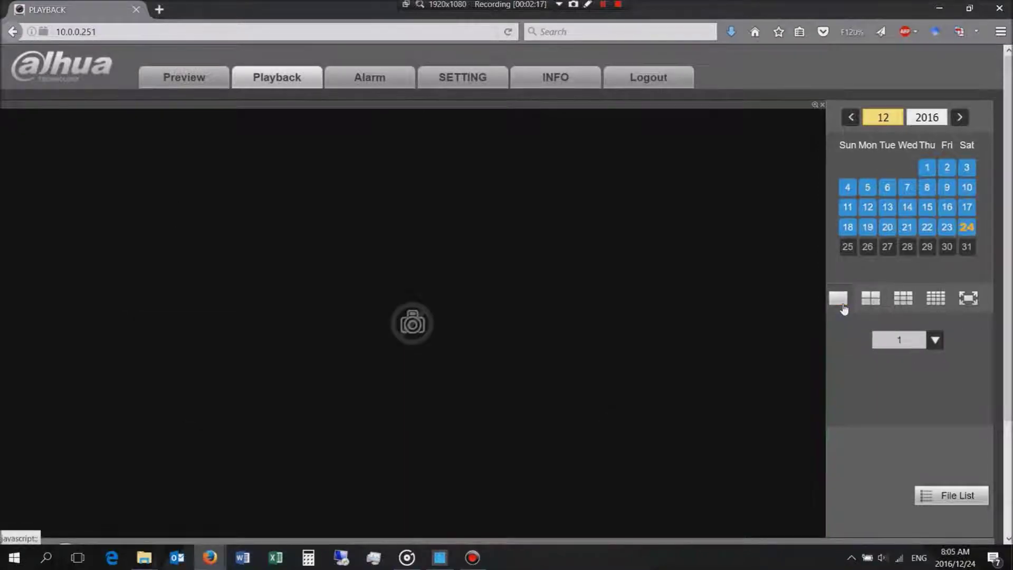
left_click(870, 302)
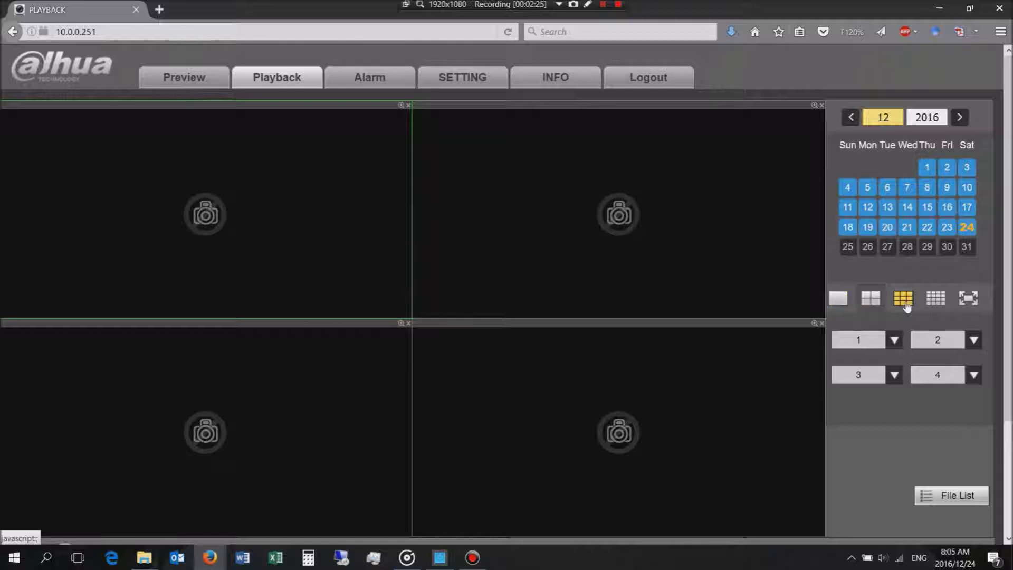
left_click(836, 305)
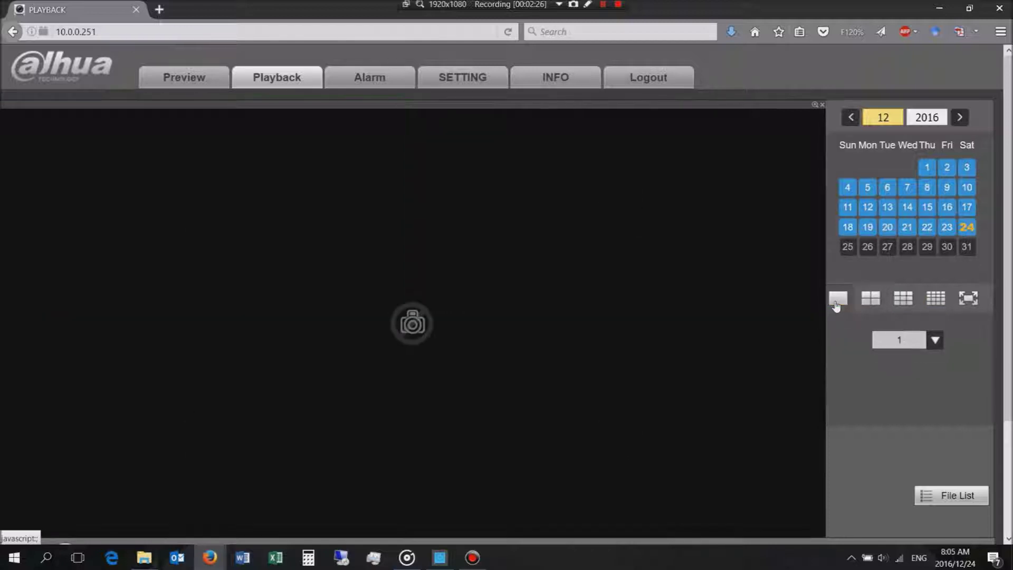
left_click(893, 348)
left_click(898, 375)
left_click(949, 233)
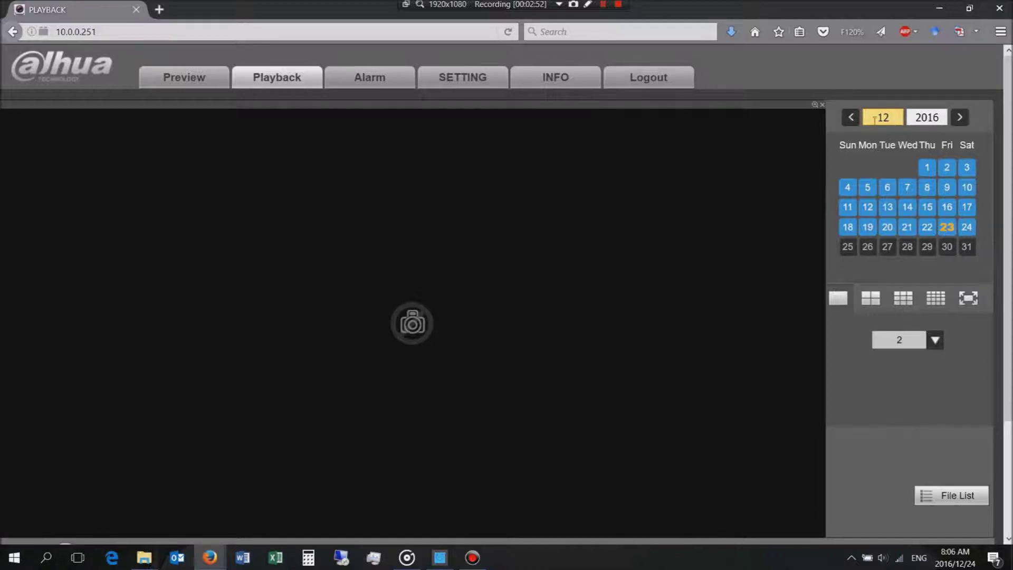
Step: List the day's recorded files and tick the 00:15:34 recording
left_click(944, 494)
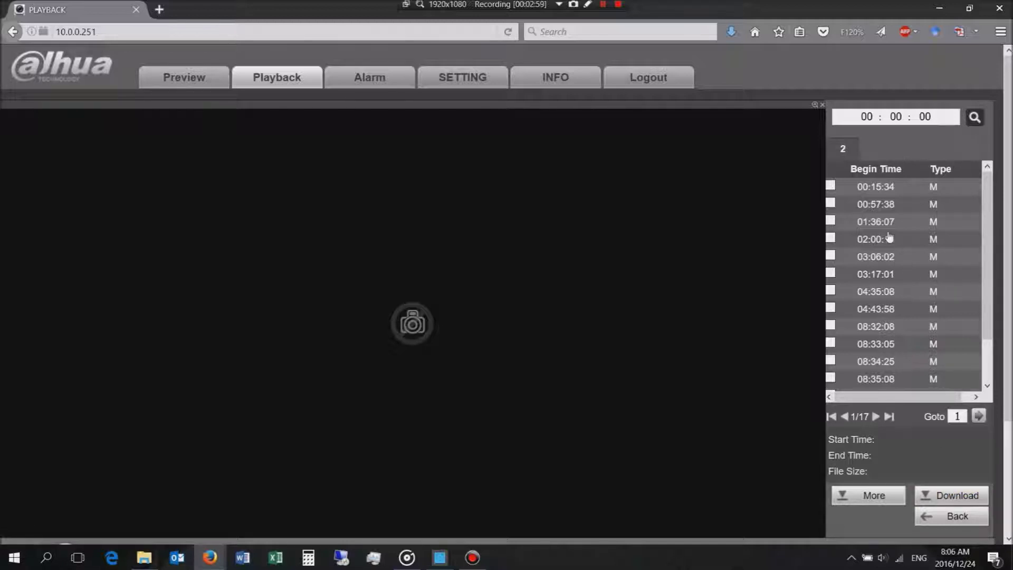
scroll(890, 238, "down", 1)
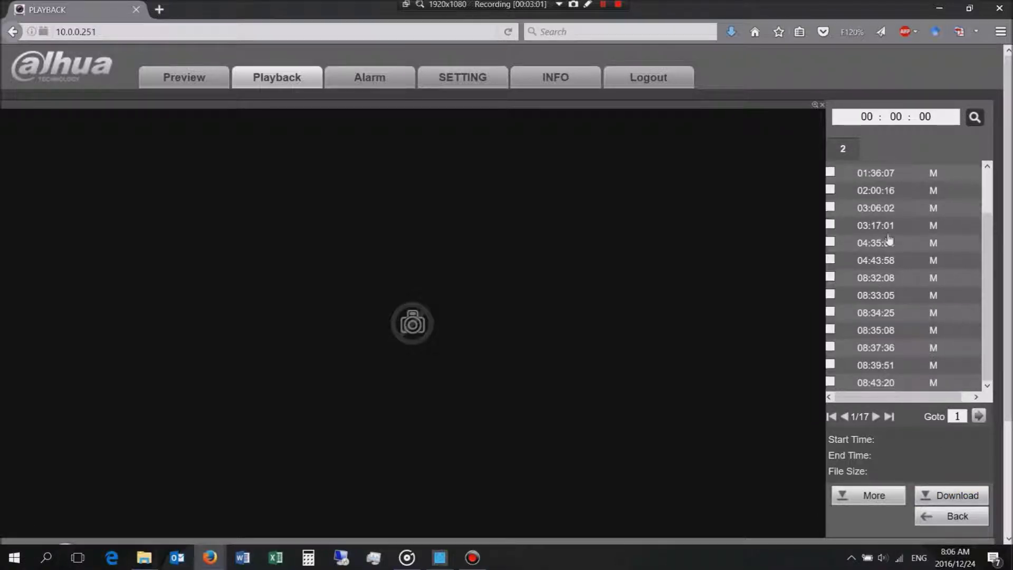
scroll(891, 254, "up", 1)
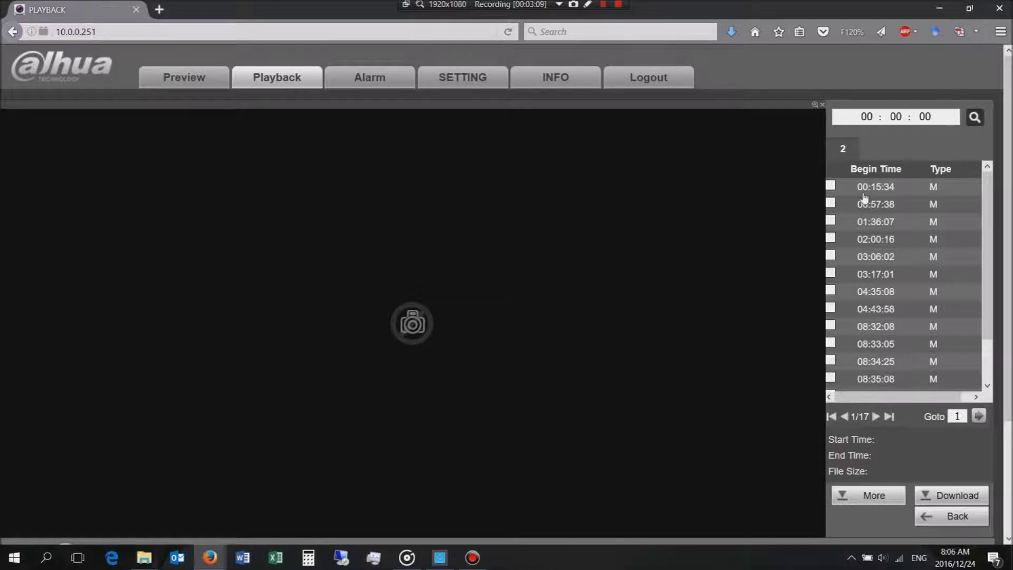
left_click(830, 185)
Step: Page through the recording list, return to page one, and tick the 08:32:08 recording
scroll(985, 311, "down", 1)
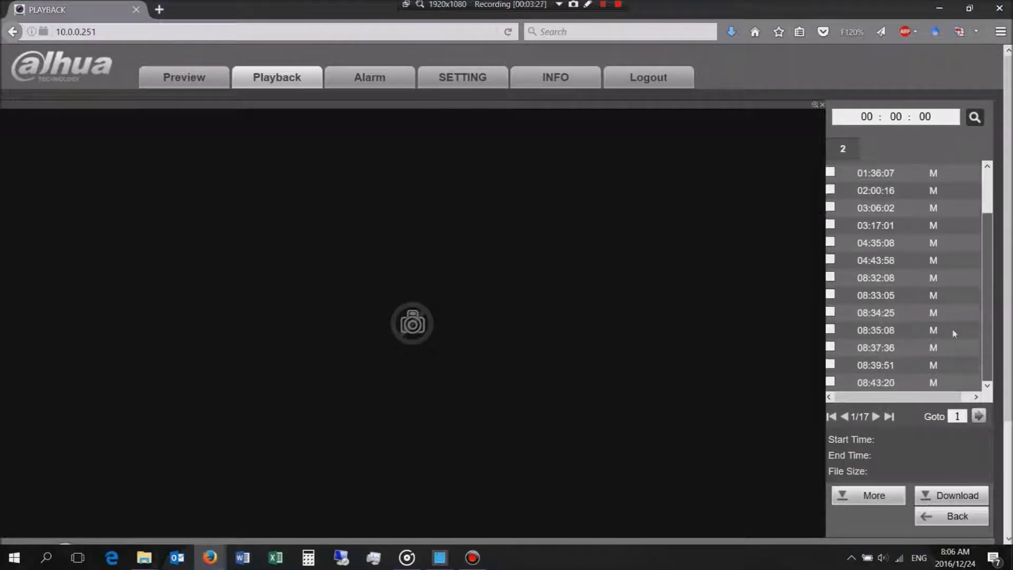
left_click(877, 417)
left_click(876, 416)
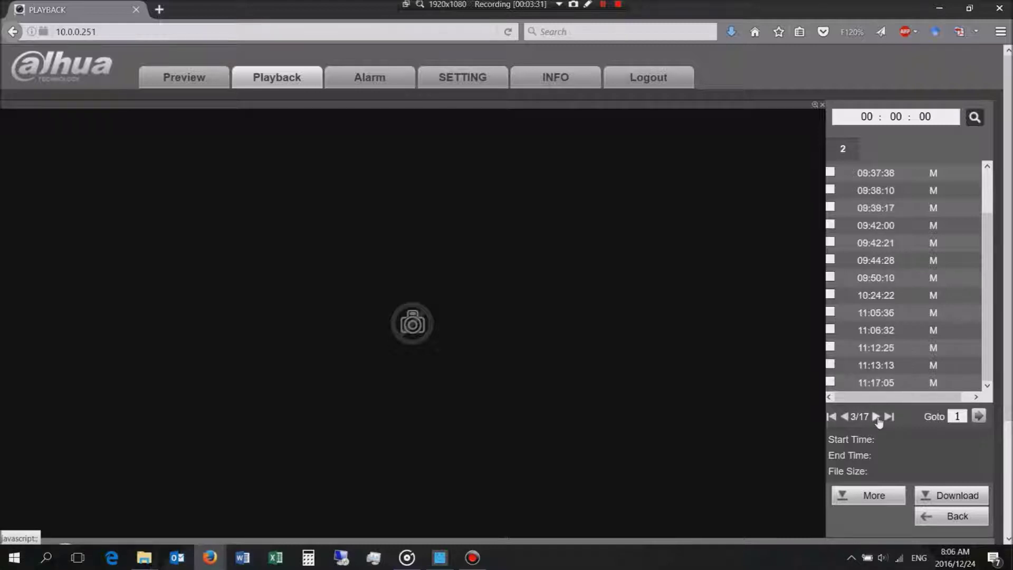
left_click(876, 417)
left_click(876, 417)
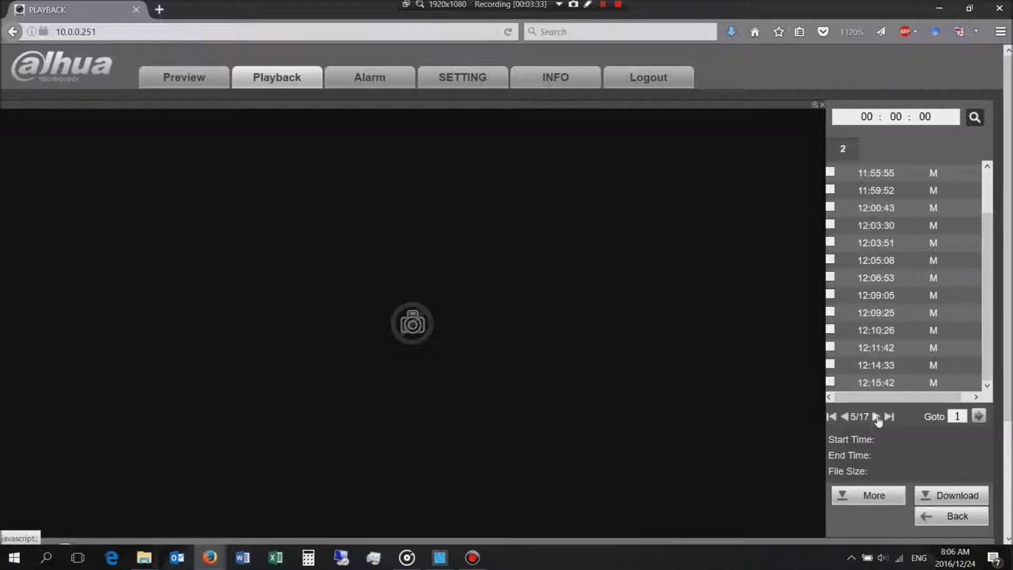
left_click(877, 416)
left_click(876, 417)
left_click(876, 417)
left_click(876, 416)
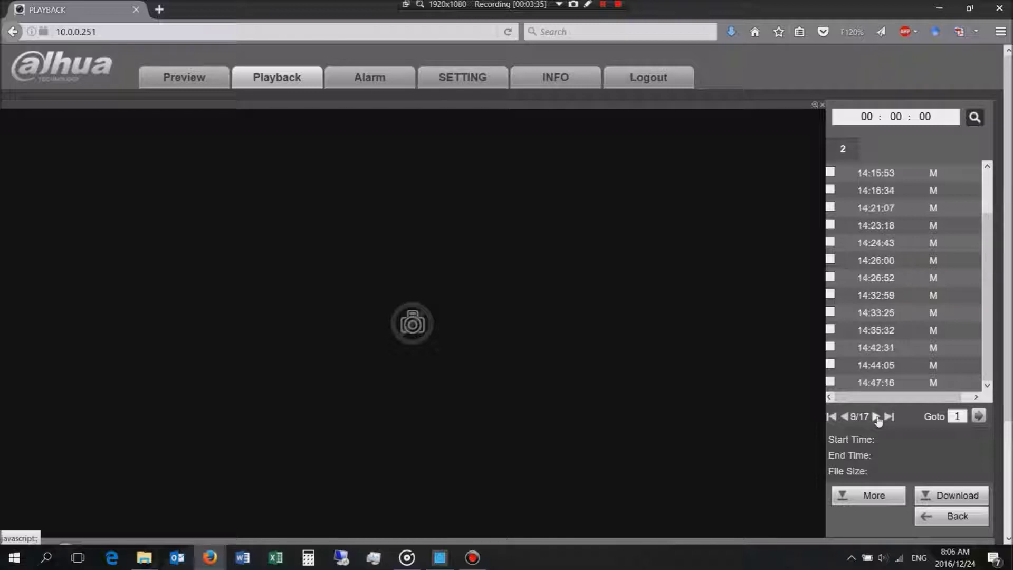
left_click(876, 416)
left_click(846, 416)
left_click(832, 418)
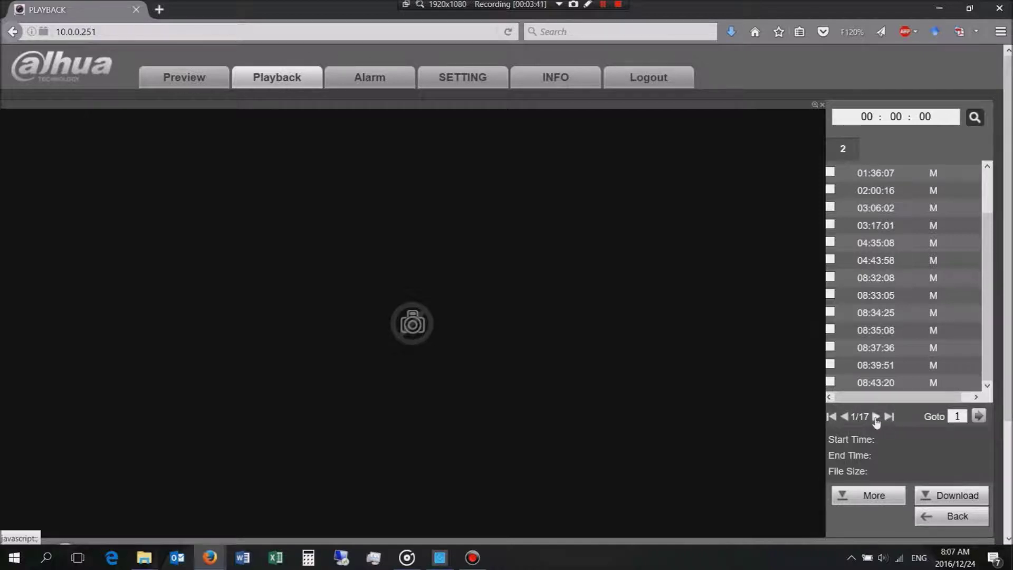
double_click(957, 416)
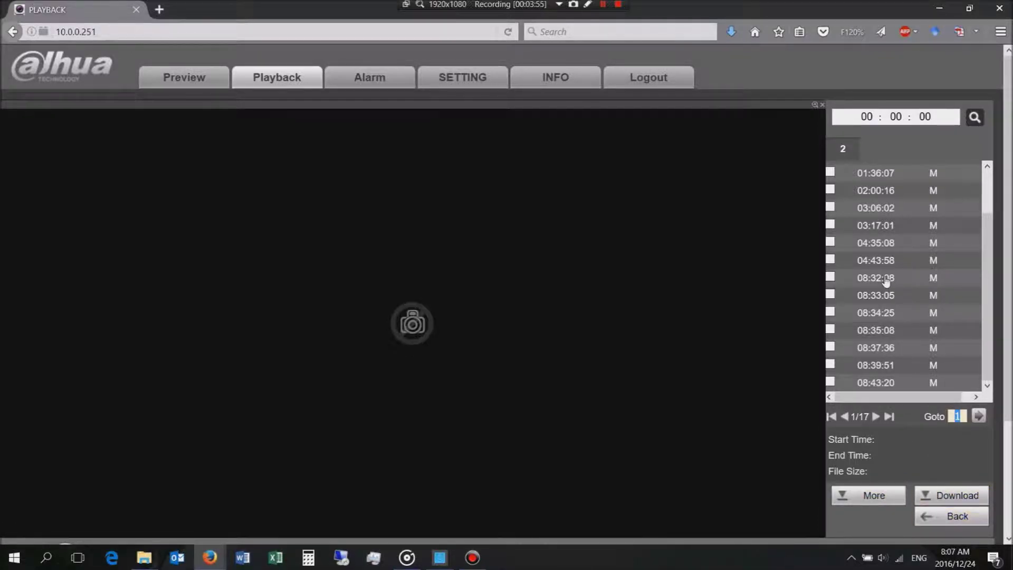
left_click(829, 277)
Step: Download the ticked 08:32:08 clip and enlarge the RecordDownload folder window to show type and size
left_click(944, 497)
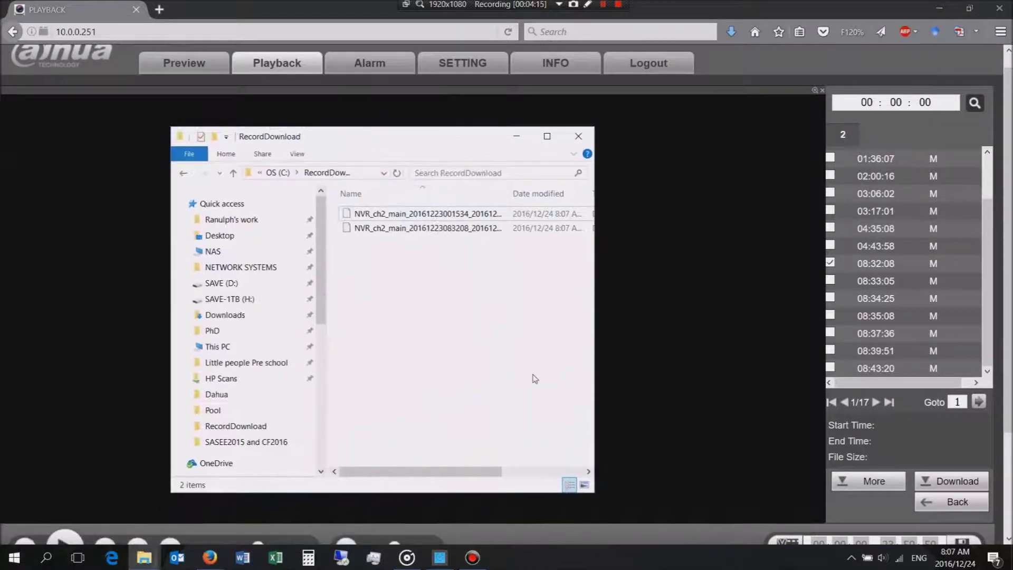
left_click_drag(592, 493, 803, 524)
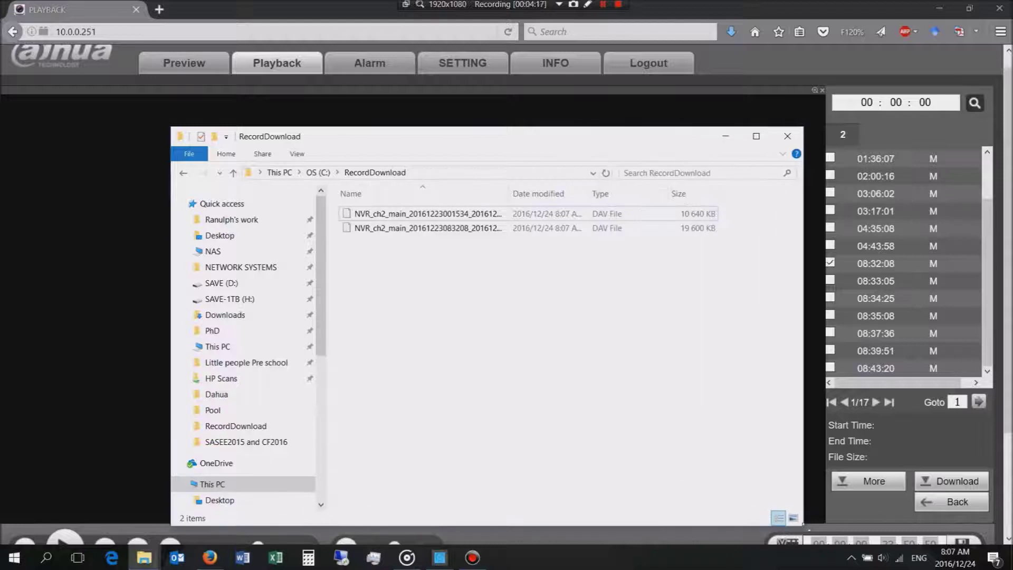
left_click_drag(371, 138, 293, 124)
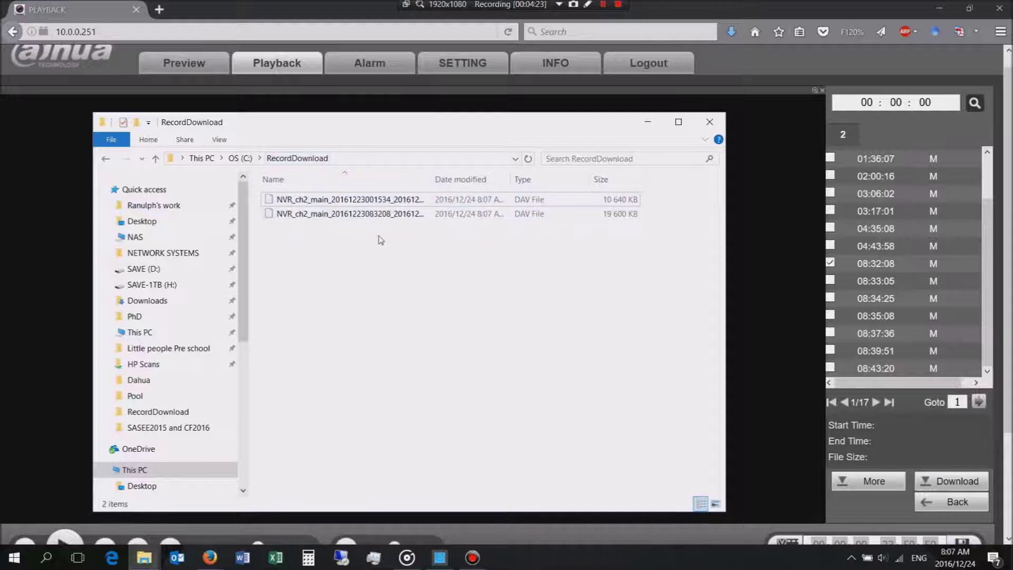
Step: Widen the Name and Date modified columns and select the second .dav clip
left_click_drag(430, 179, 482, 185)
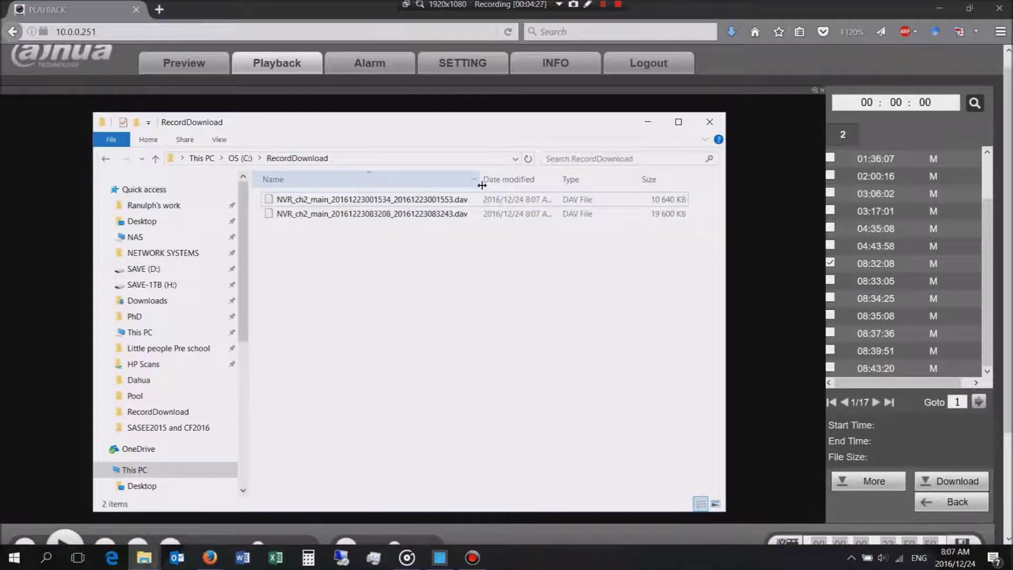
left_click_drag(562, 178, 575, 179)
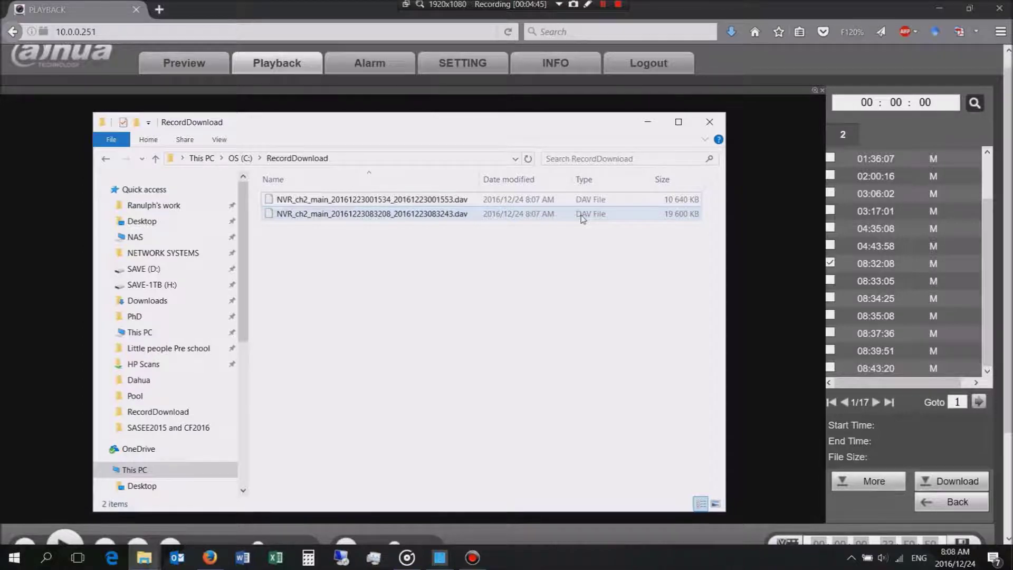
left_click(368, 221)
Step: Try opening the second .dav clip, cancel the app prompt, and move the folder window aside
double_click(368, 221)
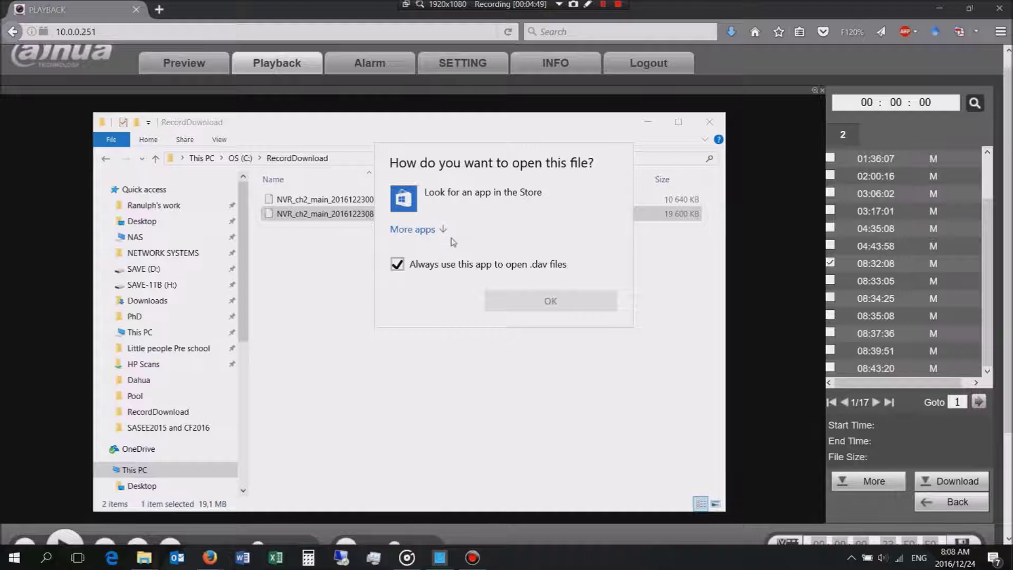
key("Escape")
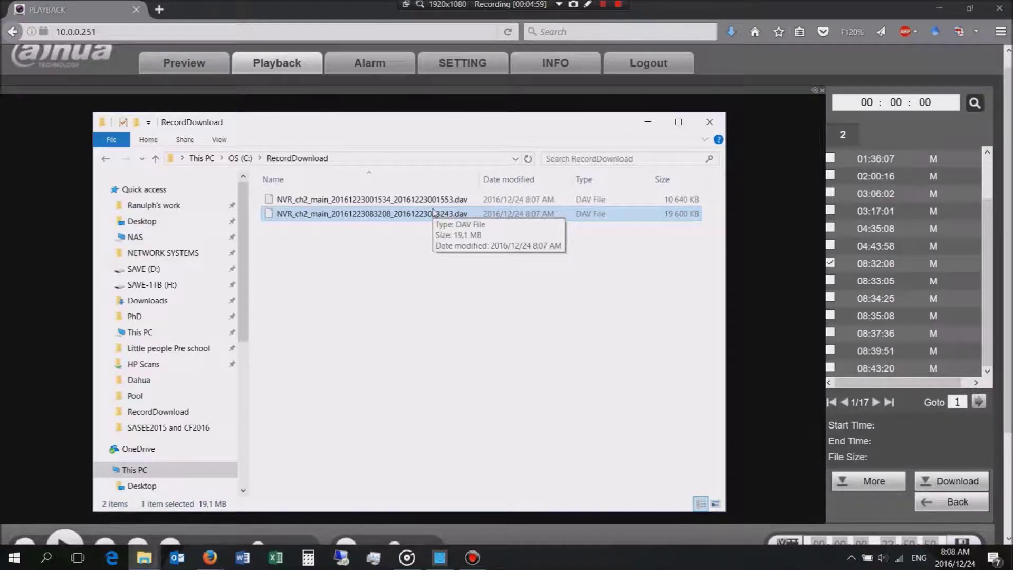
left_click(494, 233)
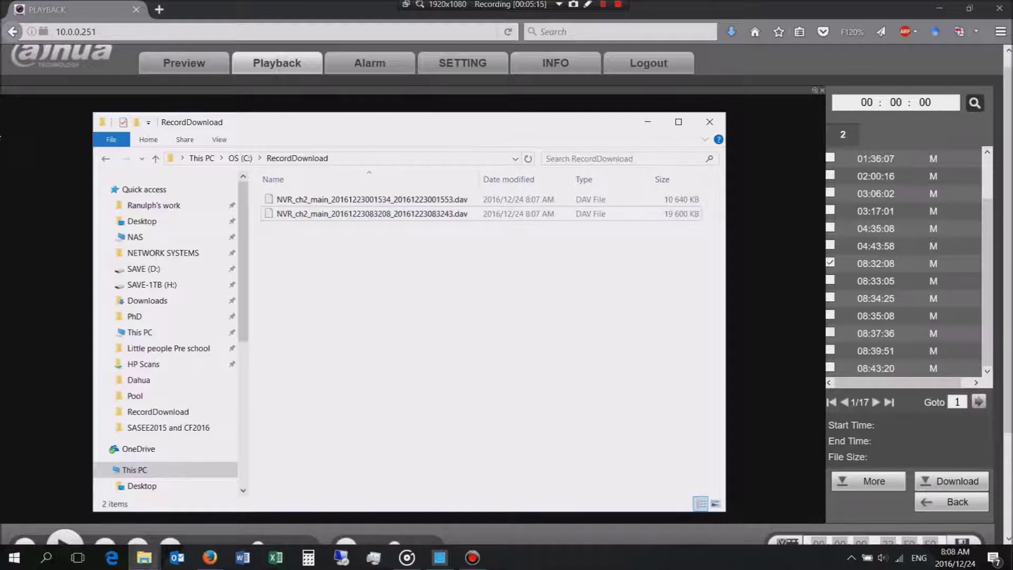
left_click_drag(356, 127, 0, 102)
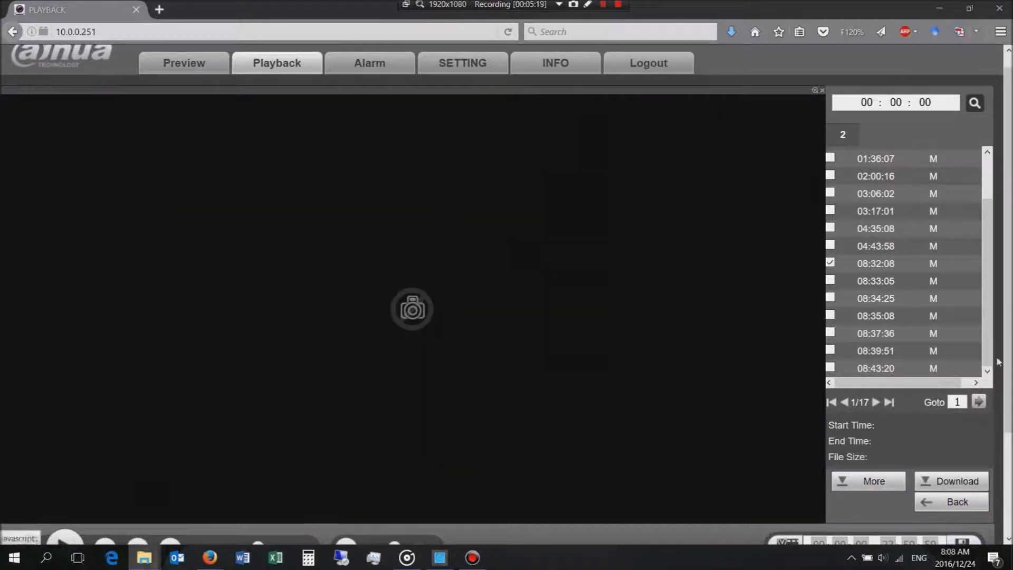
Step: Zoom the channel 2 timeline in to roughly 7:30–11 h to see the motion marks
scroll(270, 502, "down", 3)
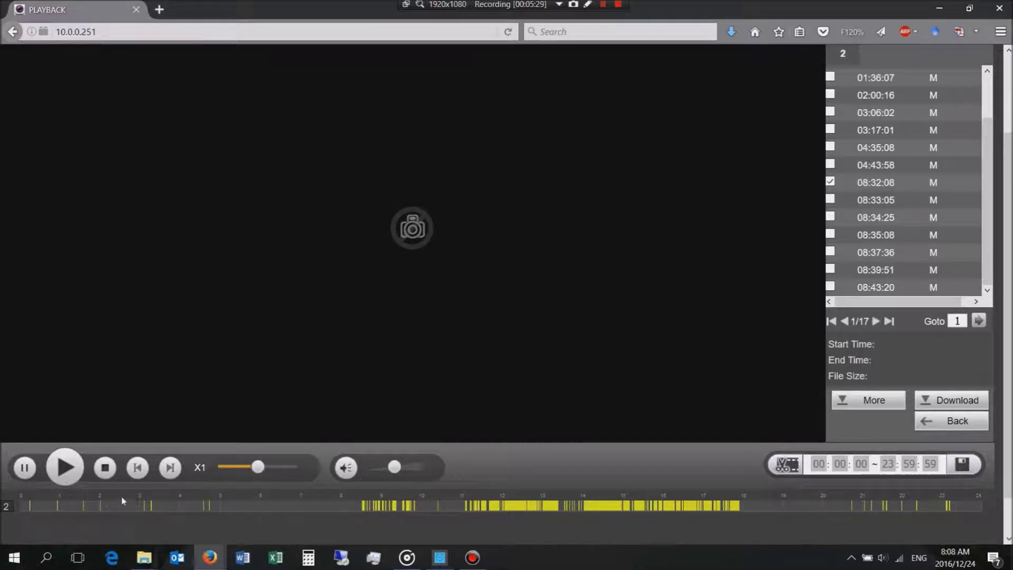
scroll(389, 505, "up", 3)
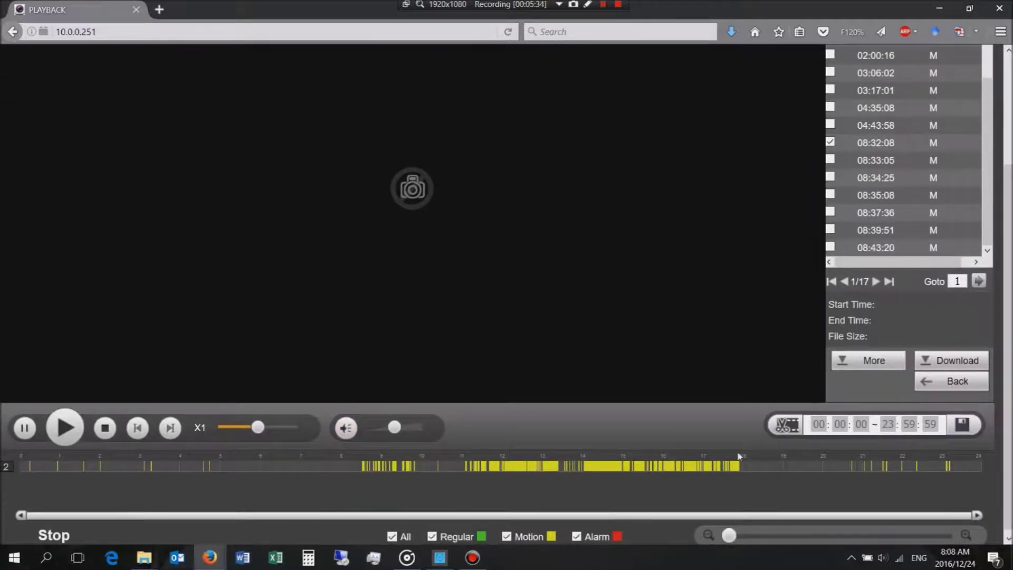
left_click(752, 535)
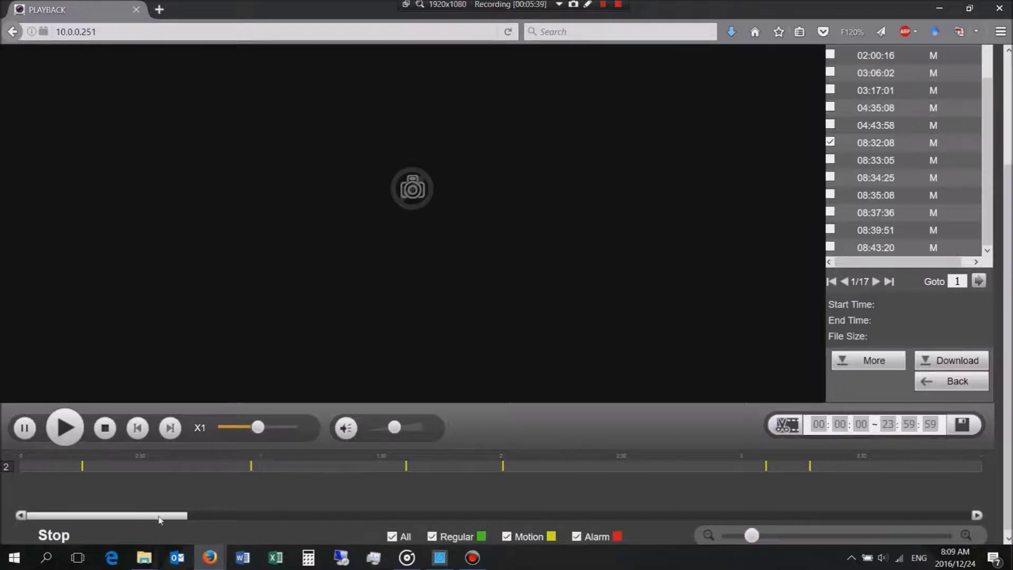
left_click_drag(160, 519, 593, 517)
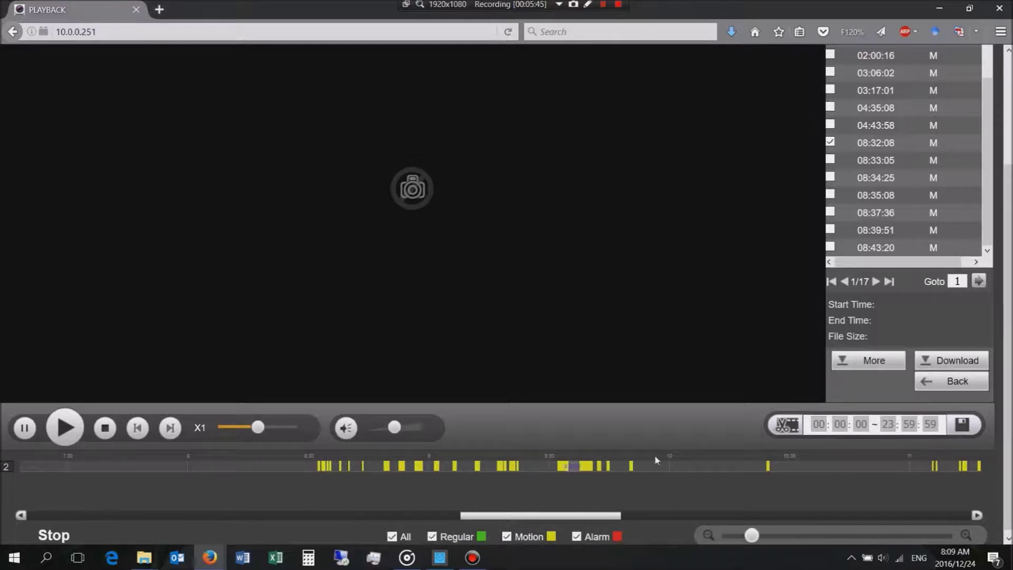
left_click_drag(1008, 221, 1009, 157)
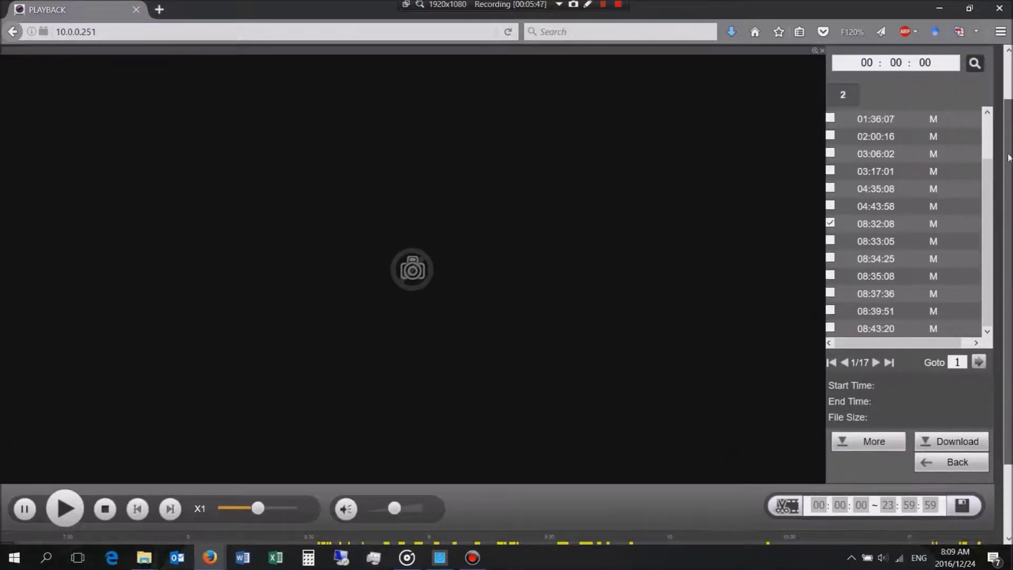
left_click(842, 449)
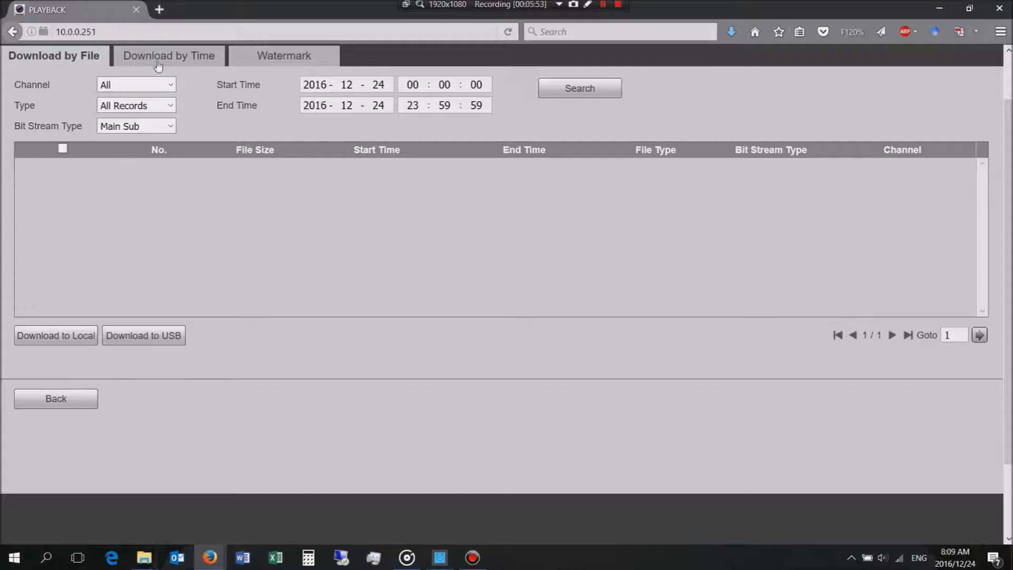
Step: Set the Download by File filters to channel 2, All Records and Main Stream
left_click(107, 87)
left_click(109, 122)
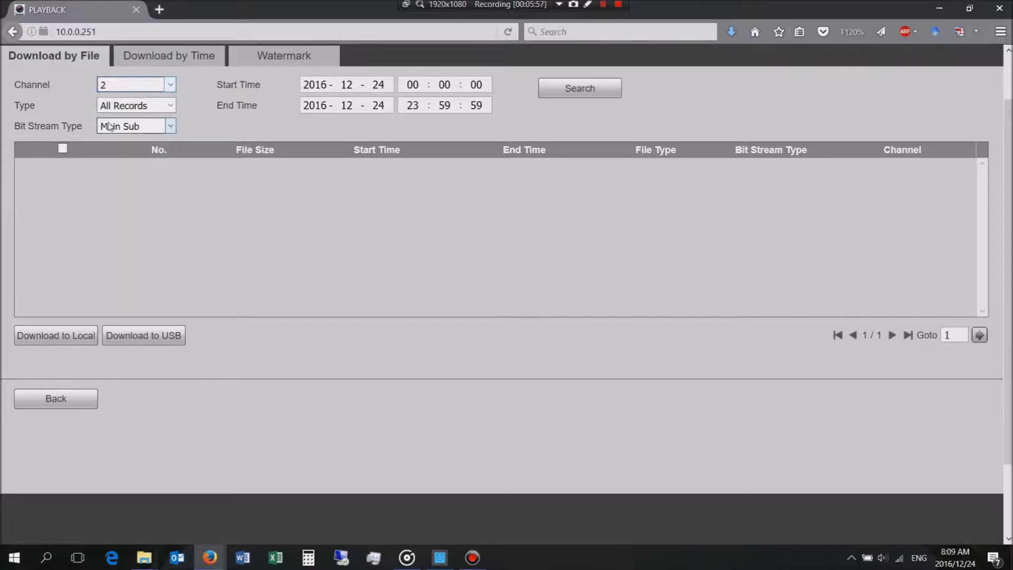
left_click(133, 109)
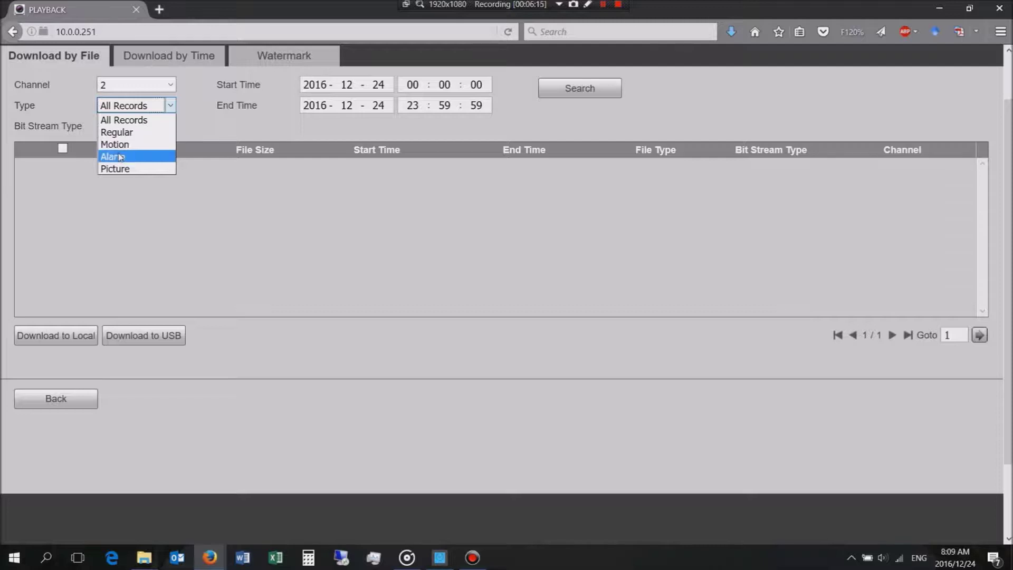
left_click(127, 121)
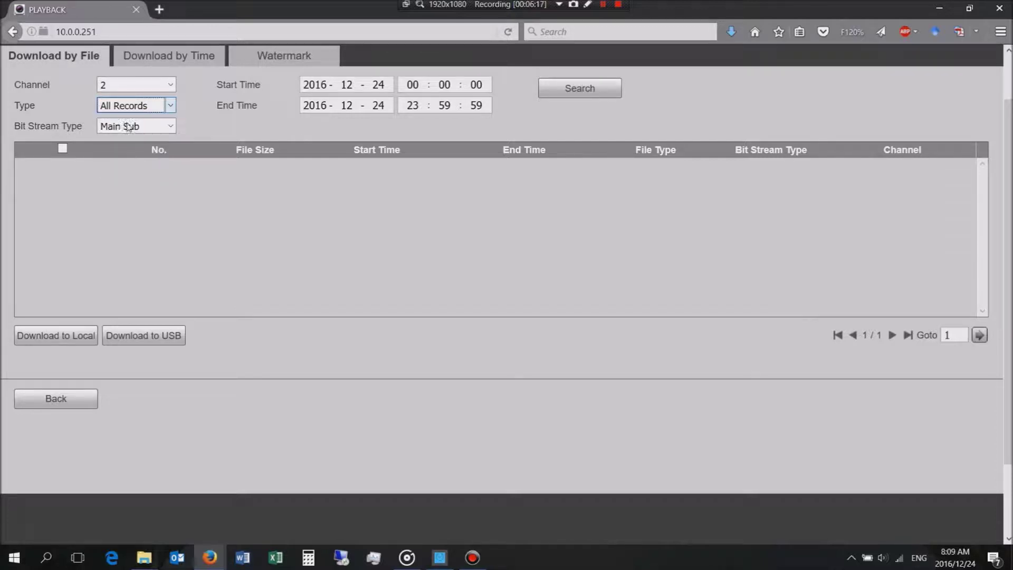
left_click(150, 127)
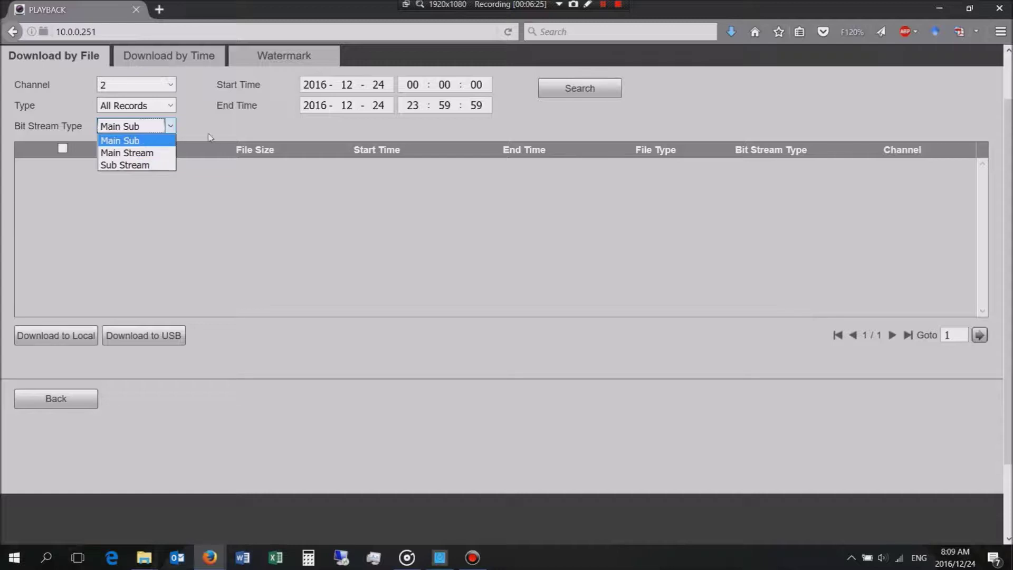
left_click(138, 152)
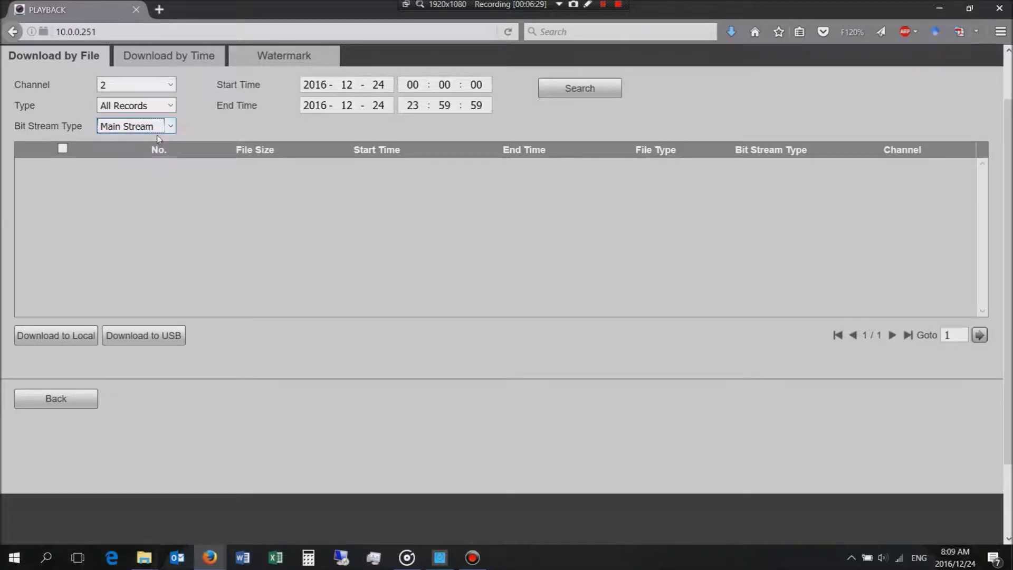
left_click(384, 83)
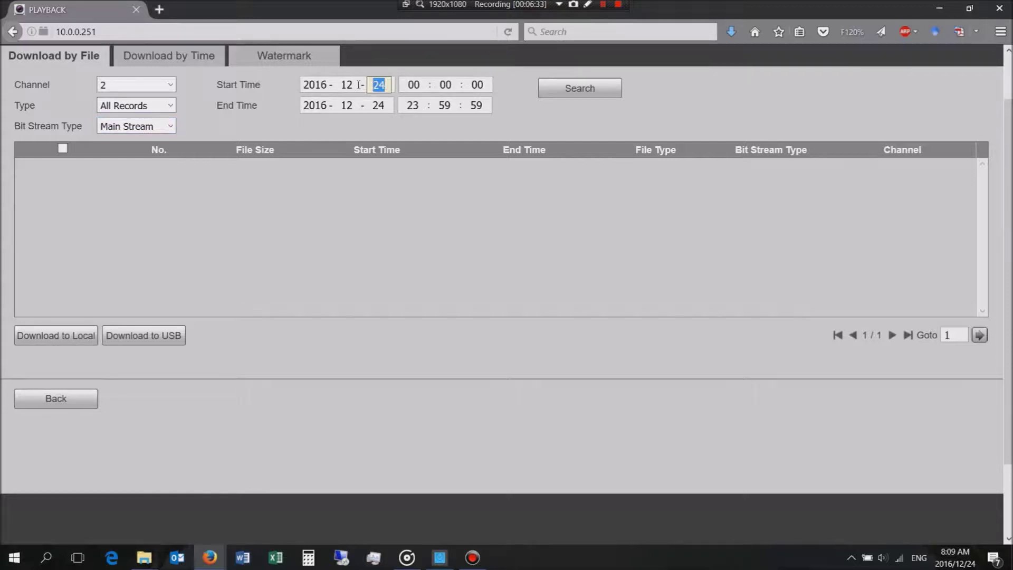
type("23 08")
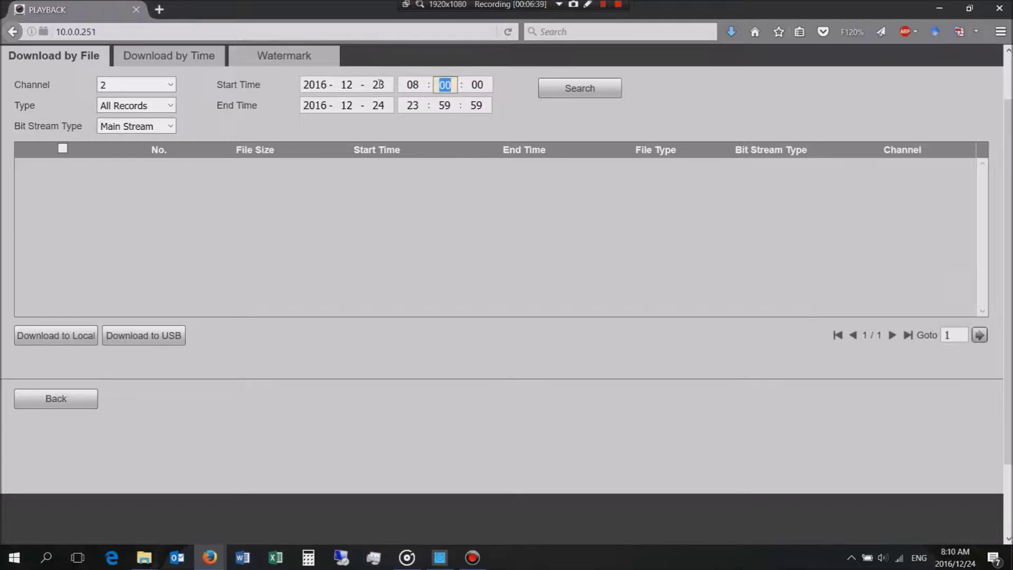
left_click(449, 85)
key("BackSpace")
key("BackSpace")
type("30")
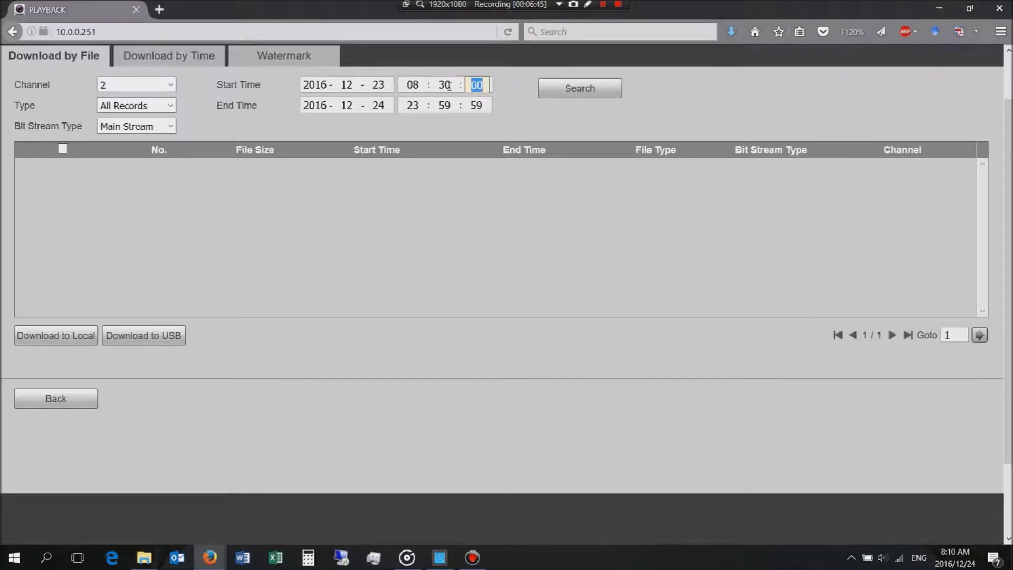
left_click(381, 105)
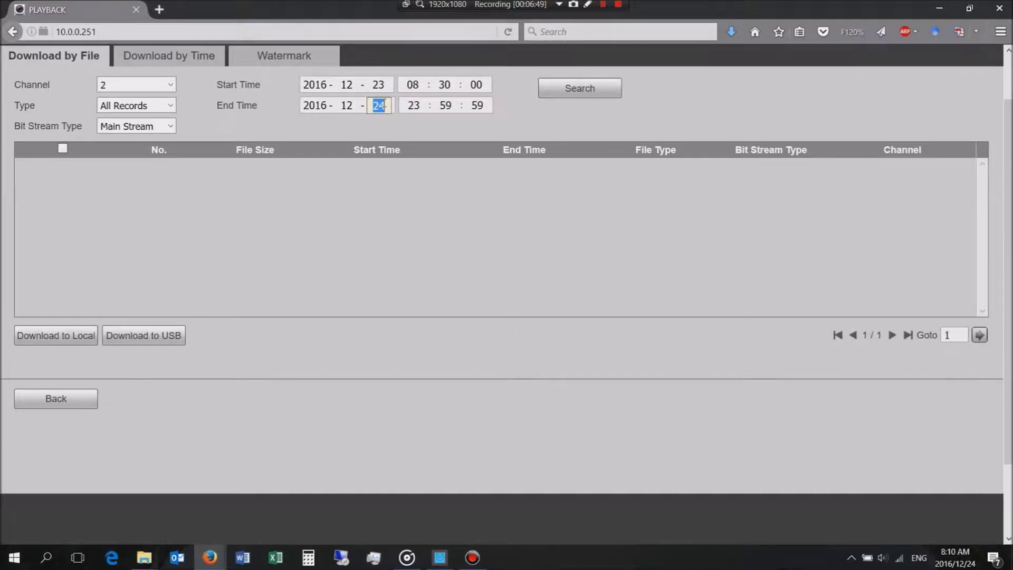
type("23")
left_click(580, 88)
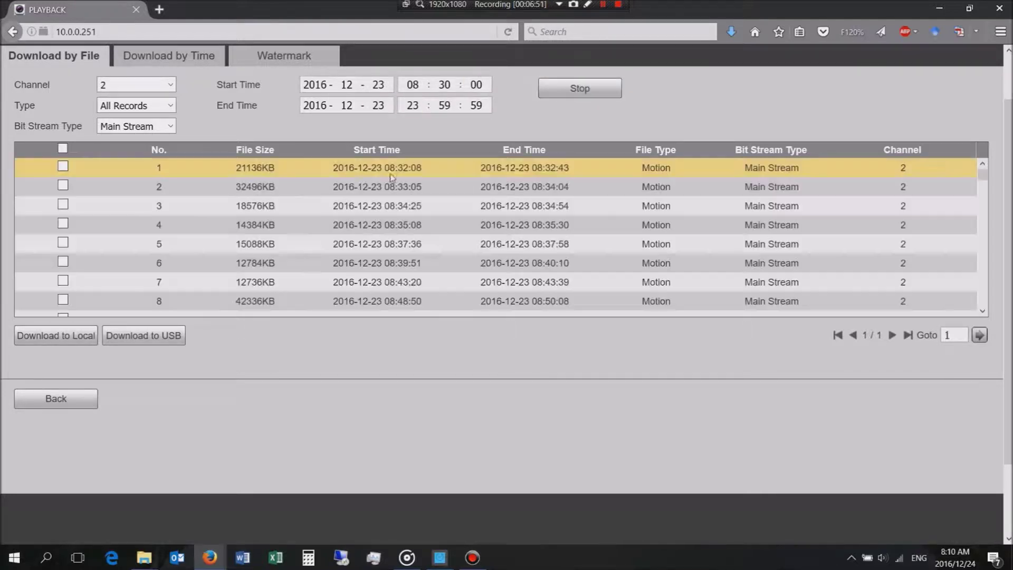
Step: Scroll the search results list back to the top to reach row 2
scroll(361, 228, "down", 20)
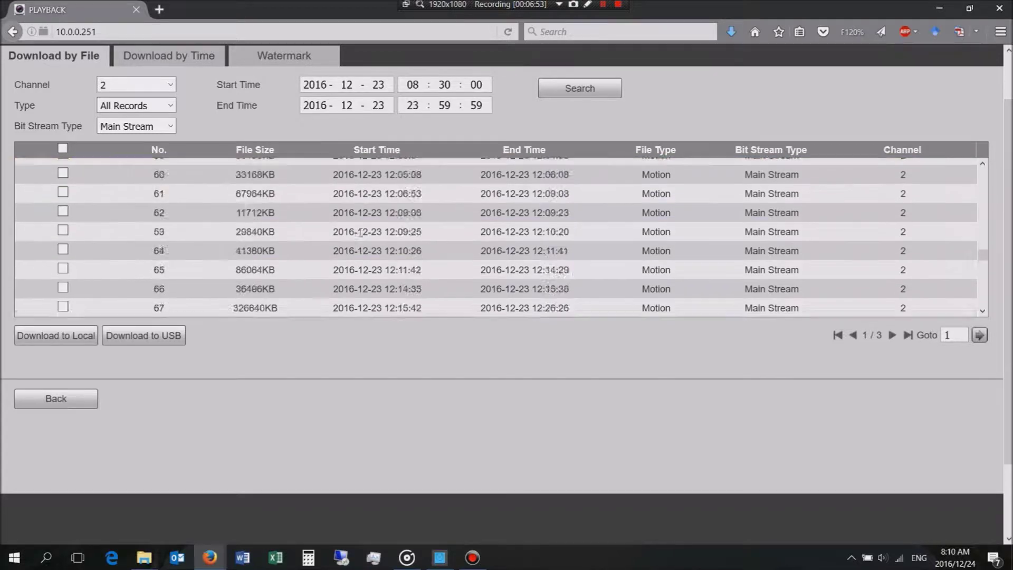
scroll(358, 237, "up", 6)
scroll(357, 237, "up", 20)
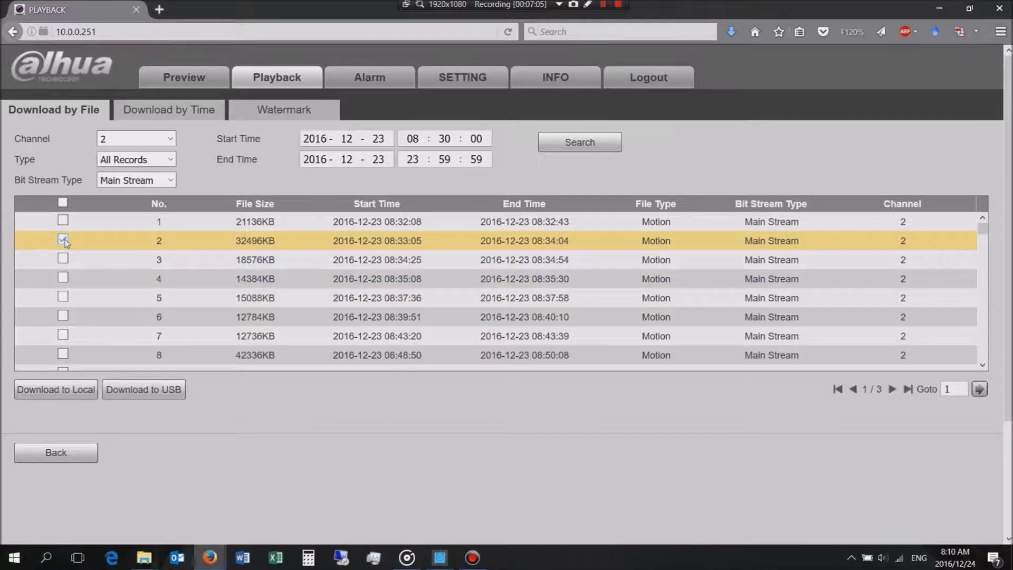
Step: Download the checked 08:33:05 recording to C:\RecordDownload\ in ASF format
left_click(76, 399)
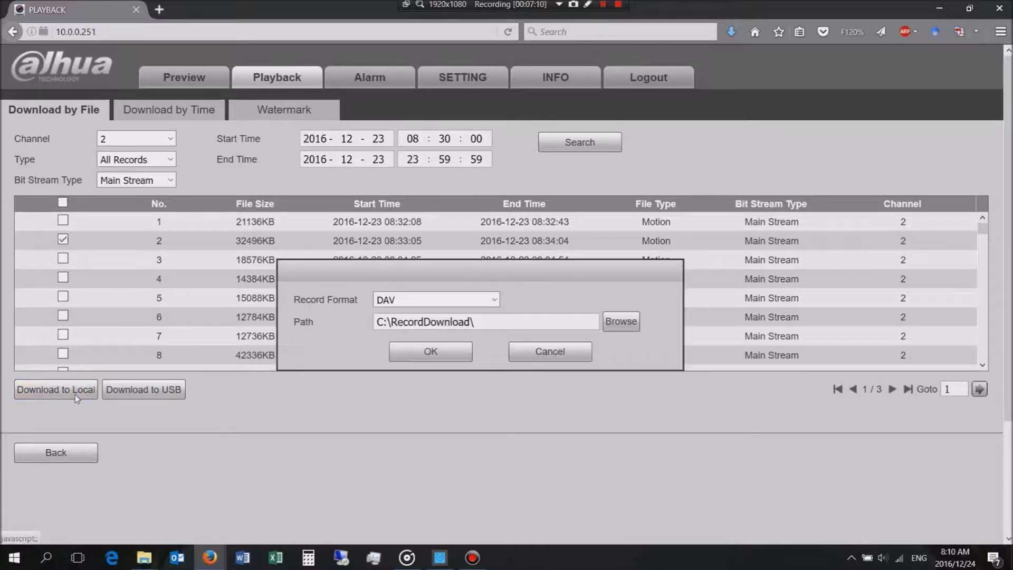
left_click(475, 321)
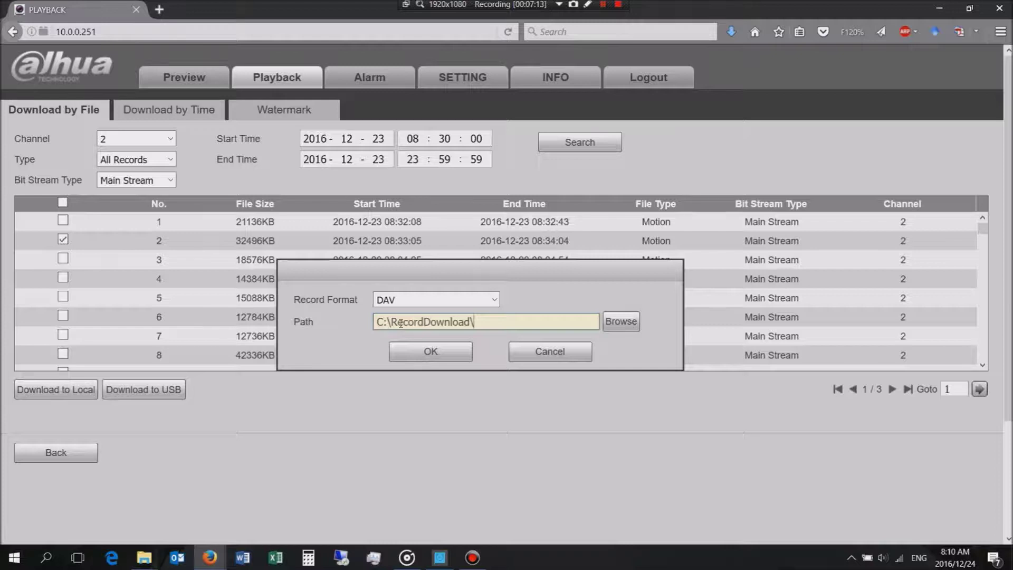
left_click(494, 301)
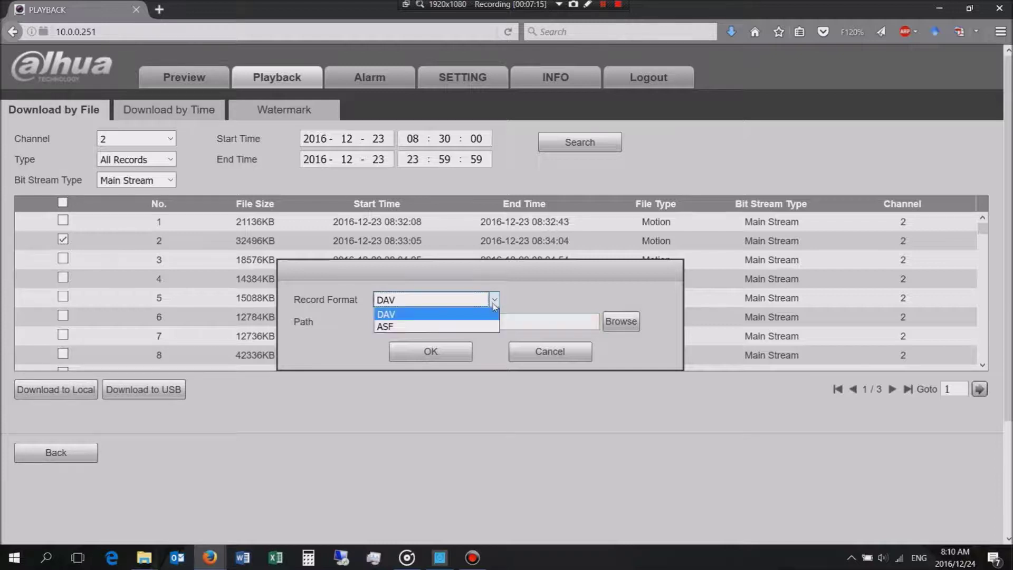
left_click(394, 327)
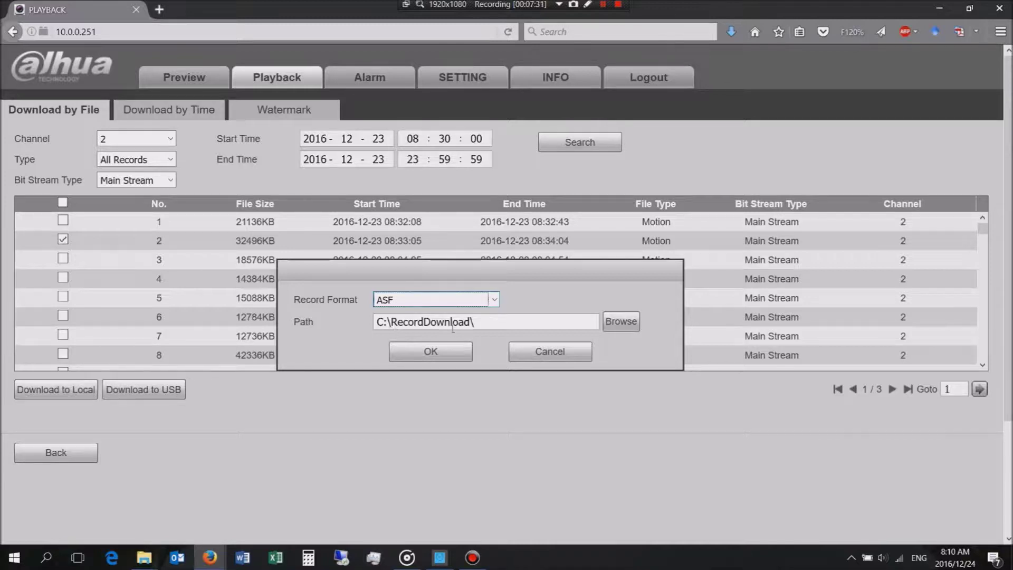
left_click(461, 351)
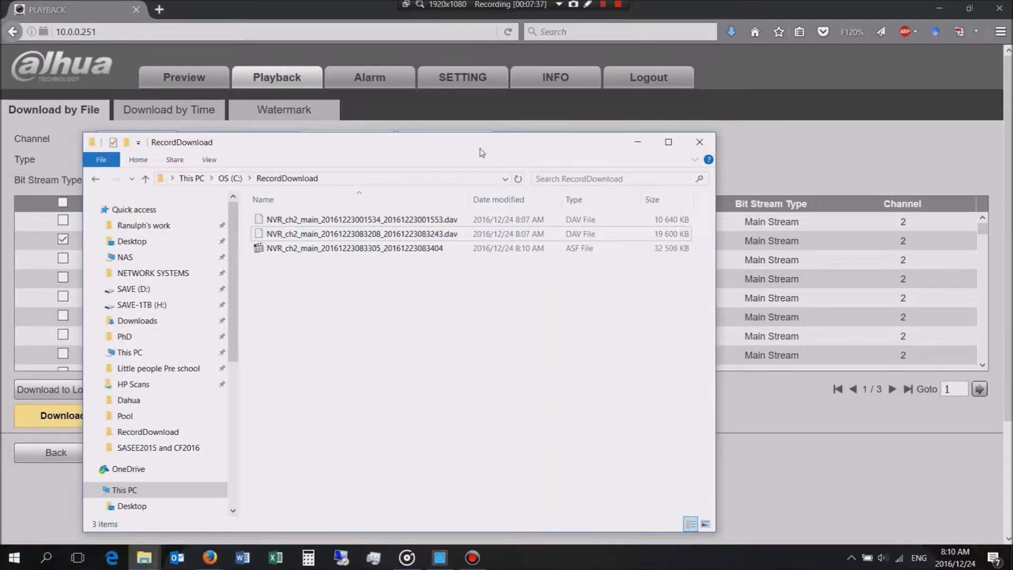
Step: Play the downloaded ASF clip in MPC-HC, jumping ahead to about 00:13, 00:33 and 00:48
left_click_drag(481, 151, 541, 147)
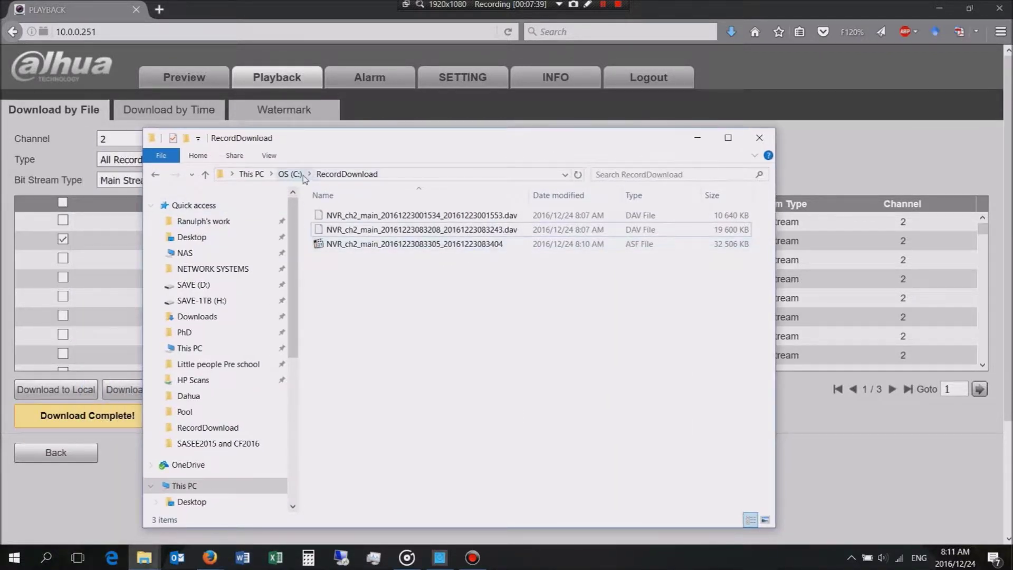
double_click(431, 245)
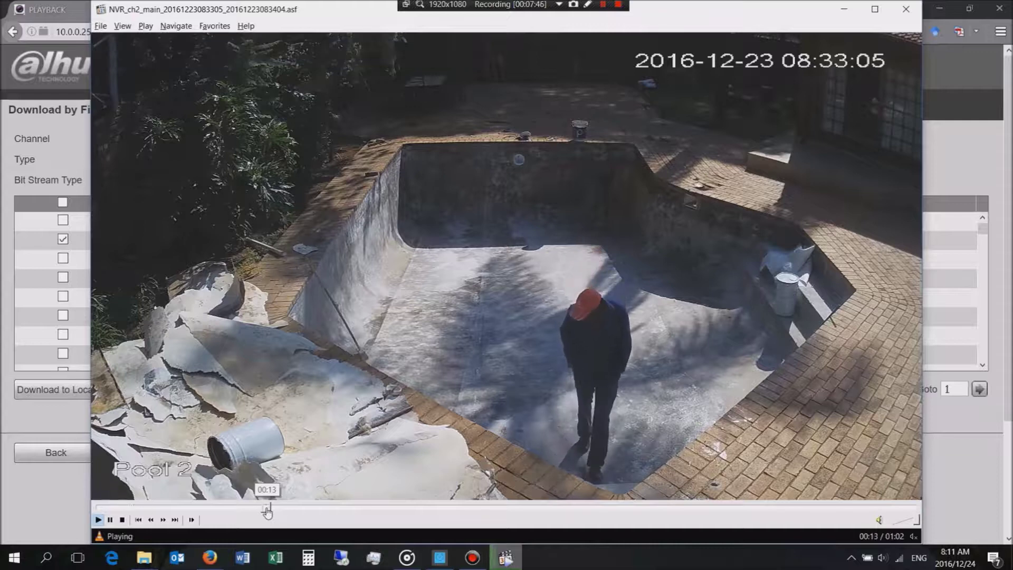
left_click(268, 513)
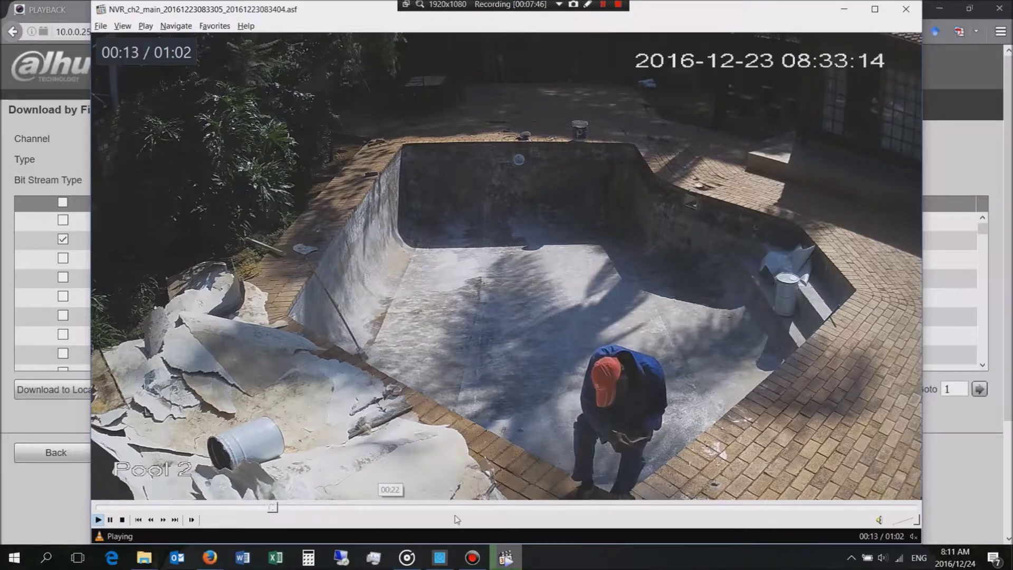
left_click(533, 510)
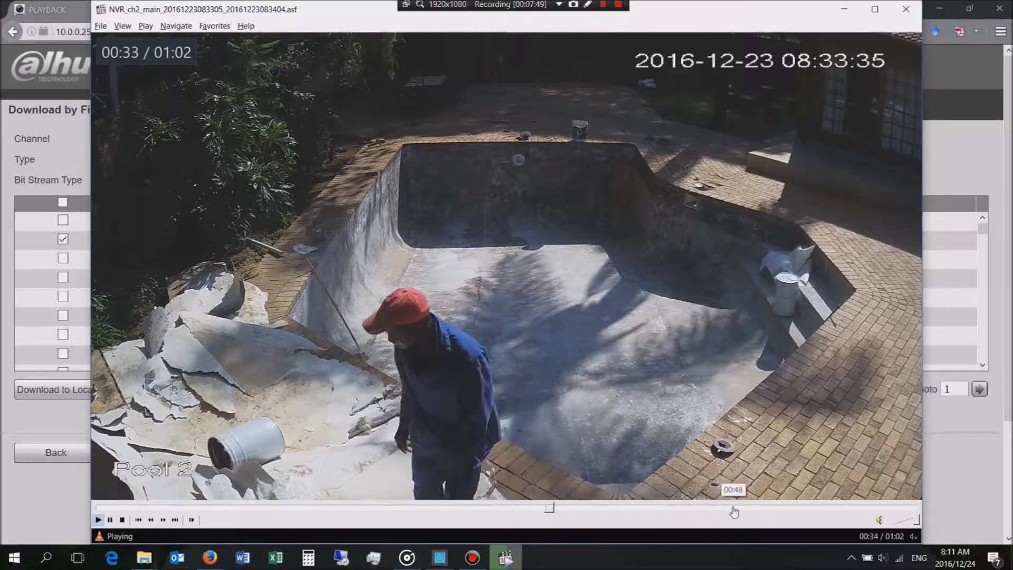
left_click(734, 511)
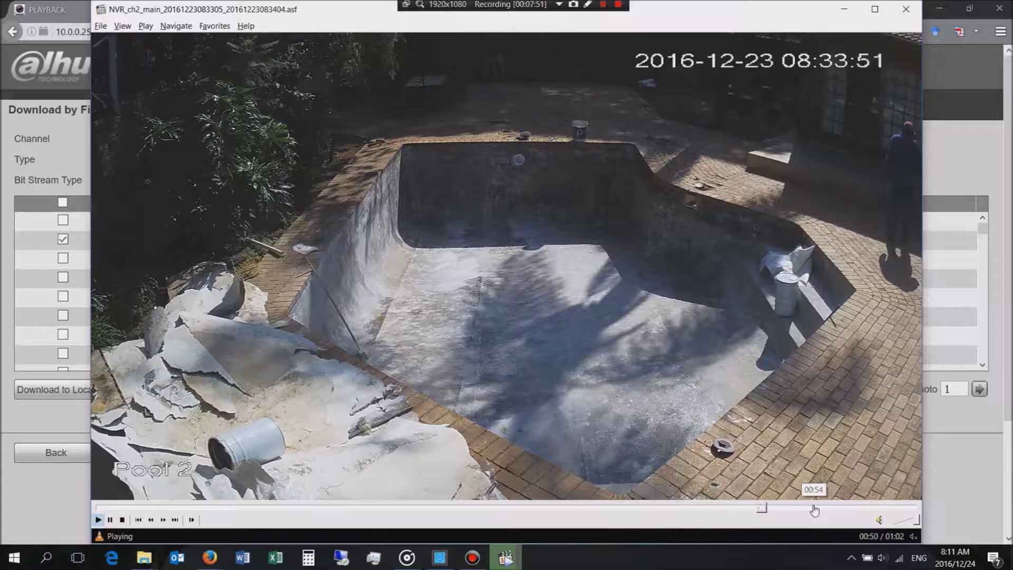
Step: Close the player, hide the folder window, and tick recordings 4 through 10 in the NVR list
left_click(914, 9)
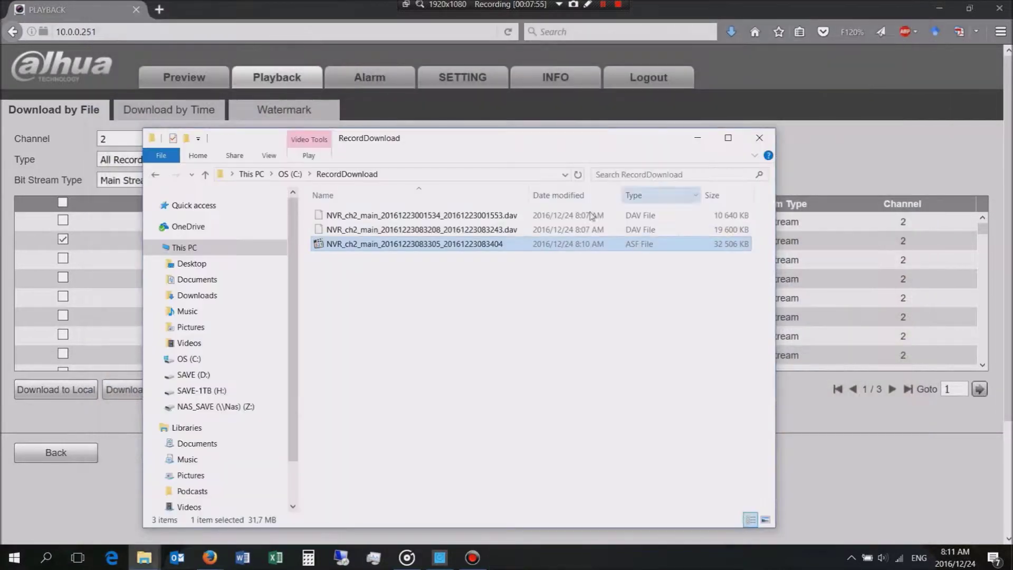
left_click(703, 141)
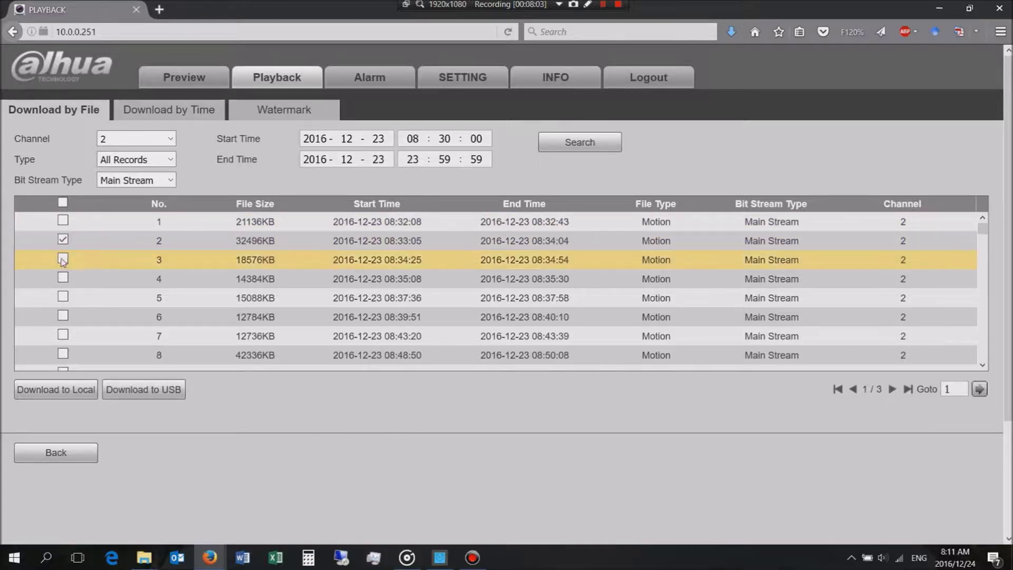
left_click(63, 278)
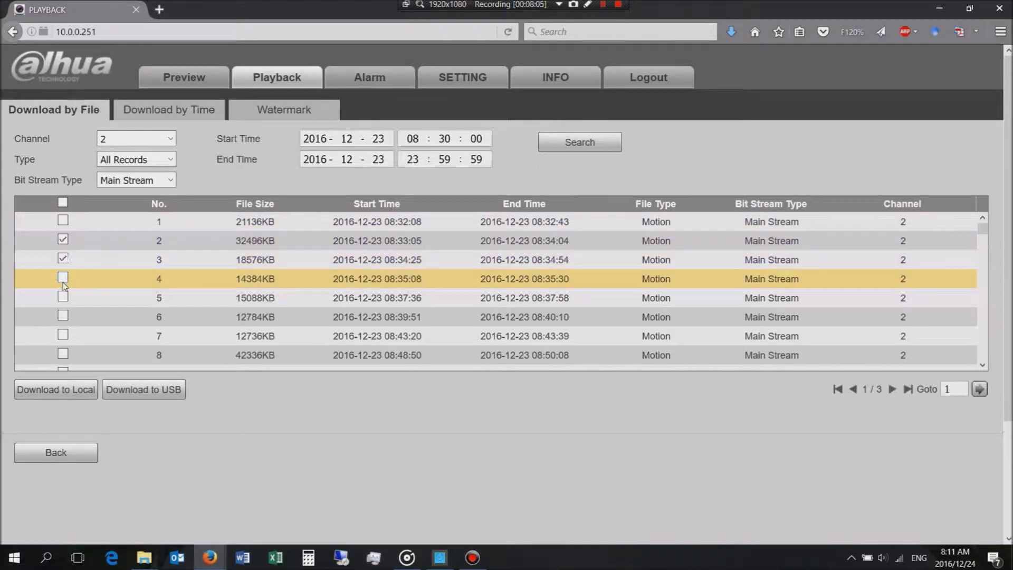
left_click(63, 298)
left_click(63, 317)
left_click(63, 335)
left_click(62, 355)
scroll(64, 343, "down", 3)
left_click(62, 307)
left_click(62, 325)
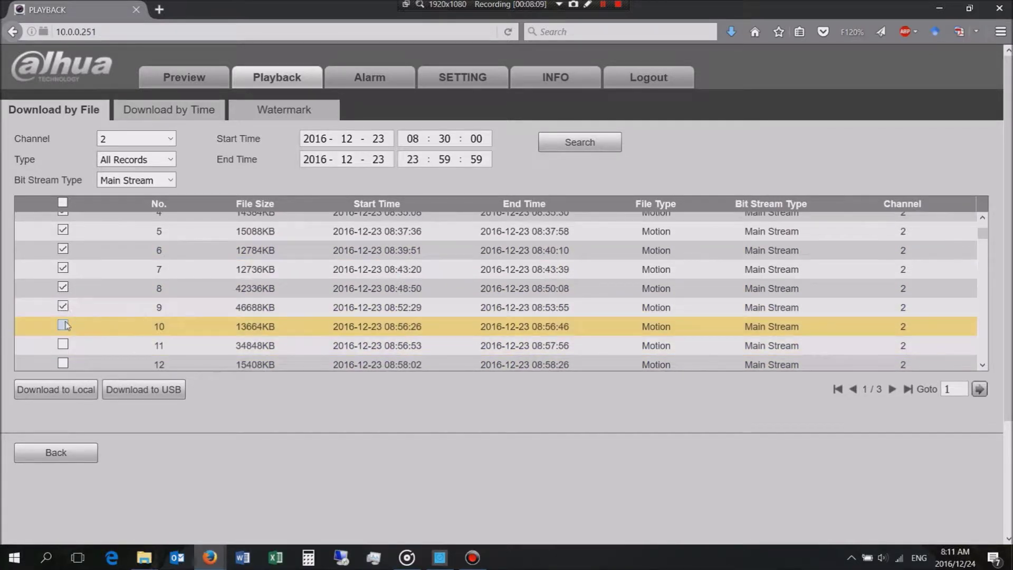
Step: Download all ticked recordings to this computer as ASF files
left_click(63, 394)
left_click(460, 300)
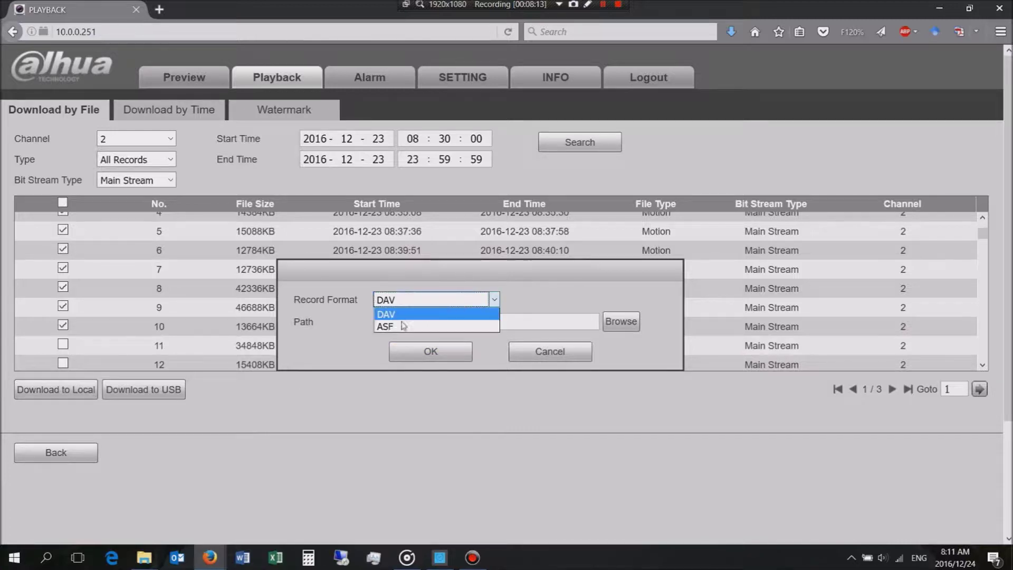
left_click(404, 326)
left_click(412, 352)
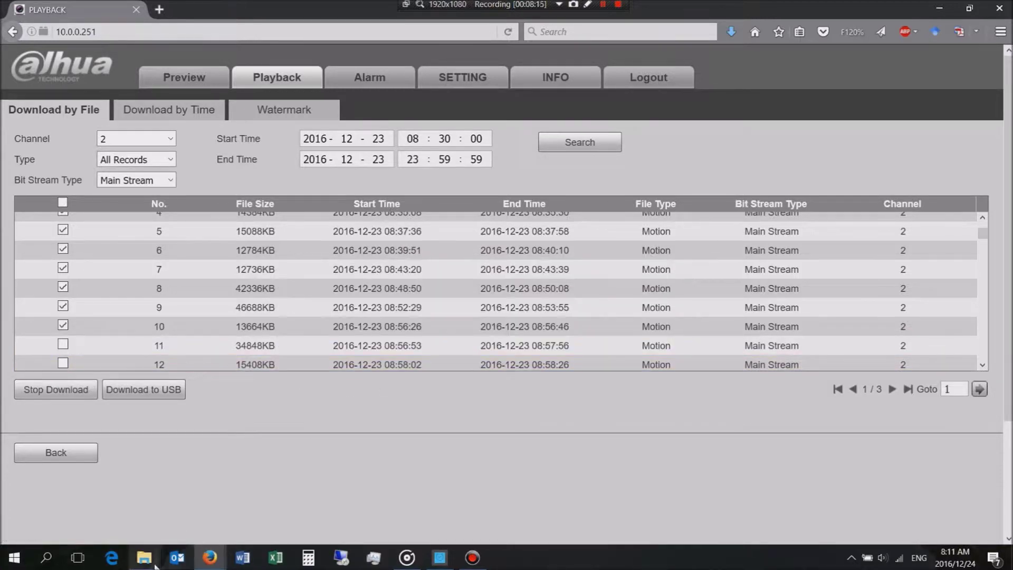
Step: Bring the RecordDownload folder forward and deselect files to watch the nine ASF clips arrive
mouse_move(145, 559)
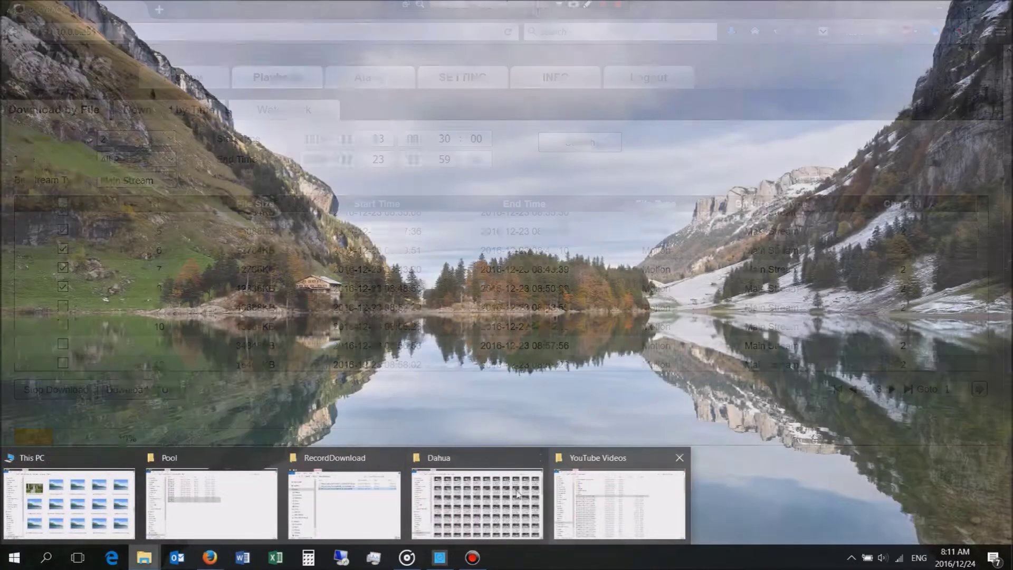
mouse_move(391, 498)
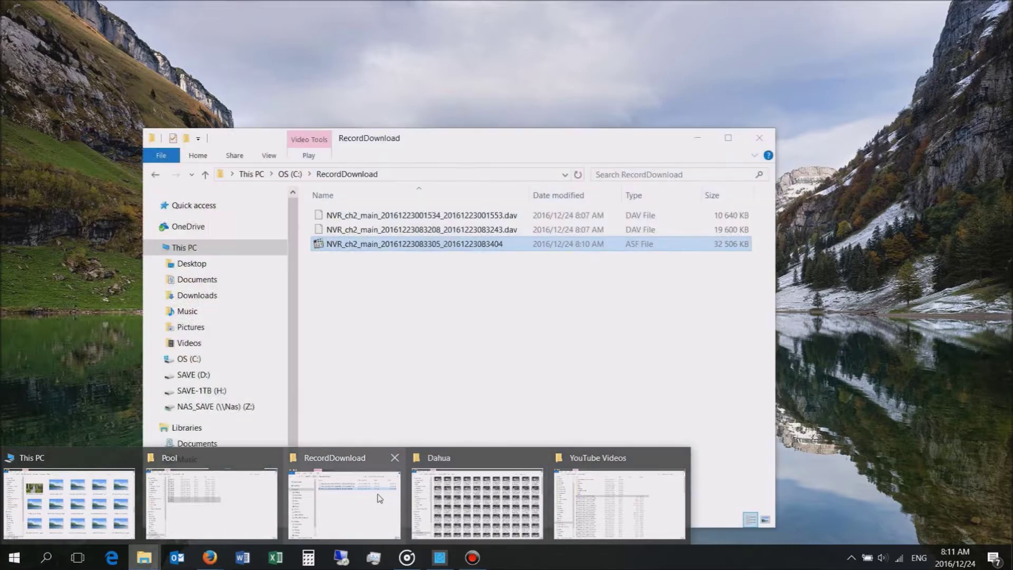
left_click(391, 498)
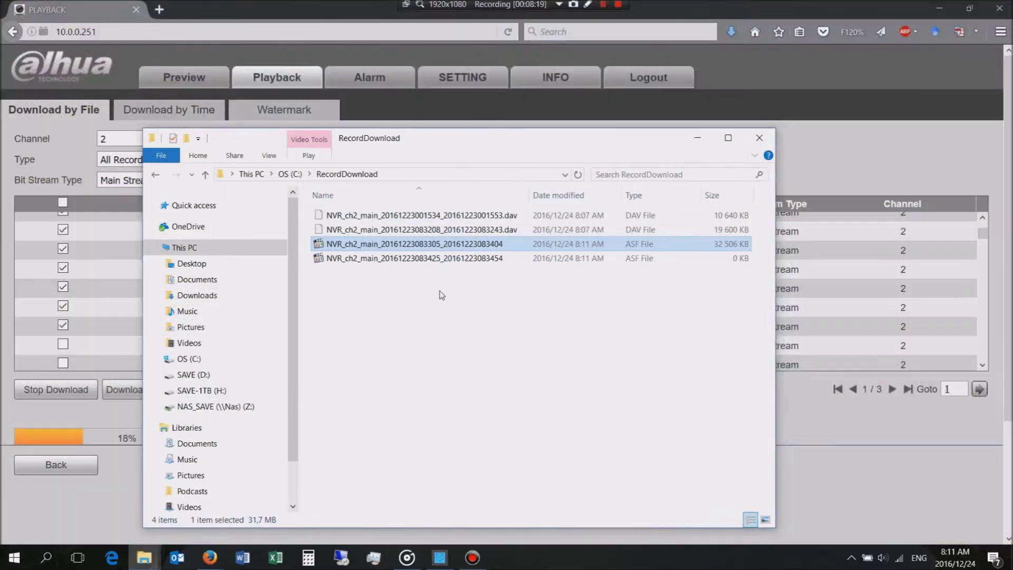
left_click(440, 313)
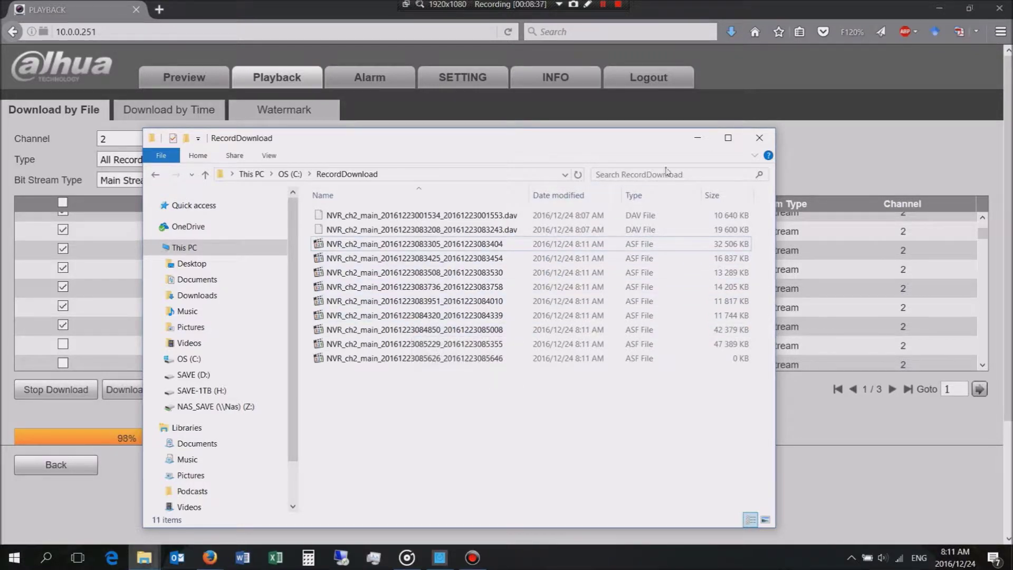
left_click(697, 145)
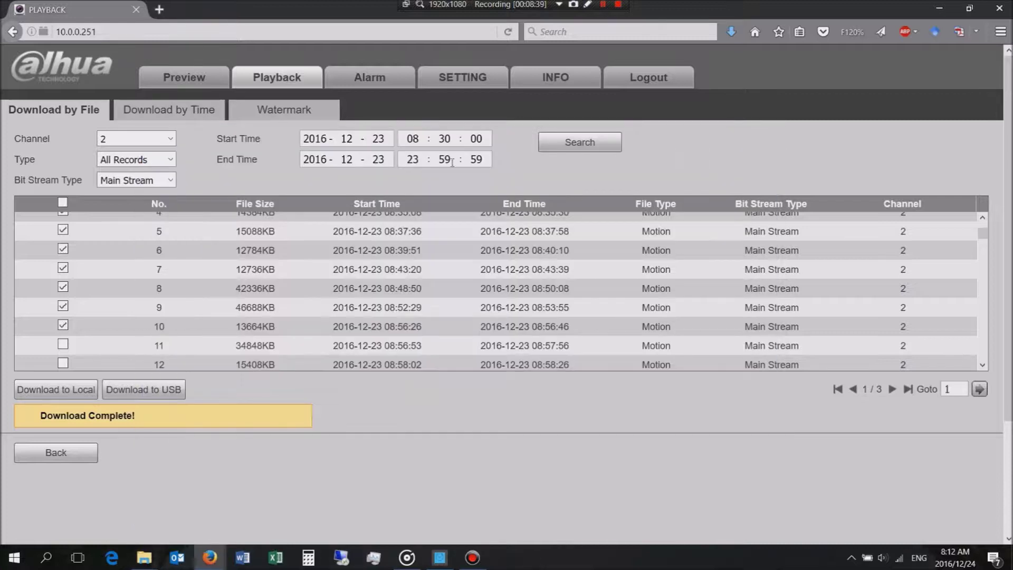
left_click(176, 111)
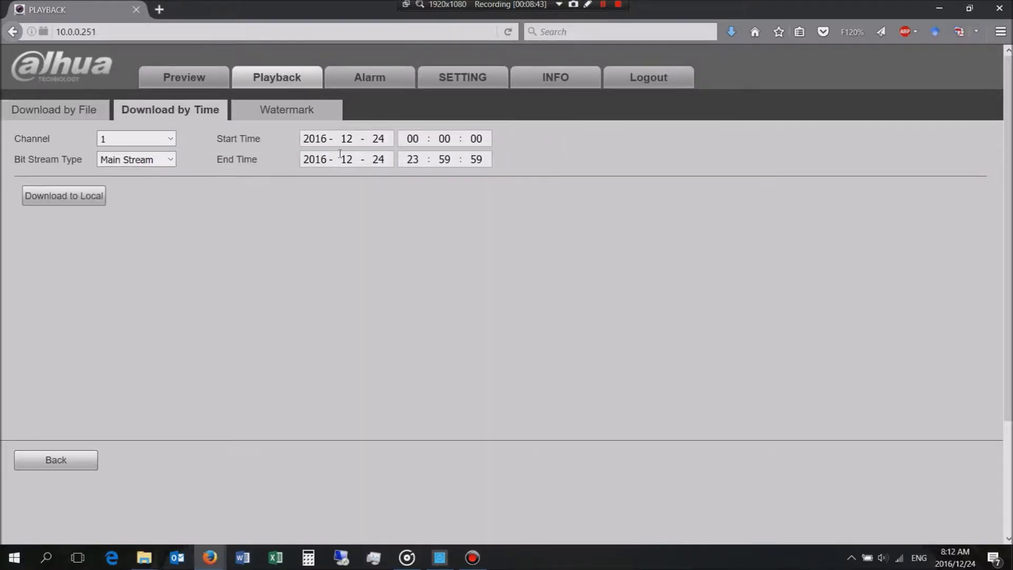
left_click(376, 139)
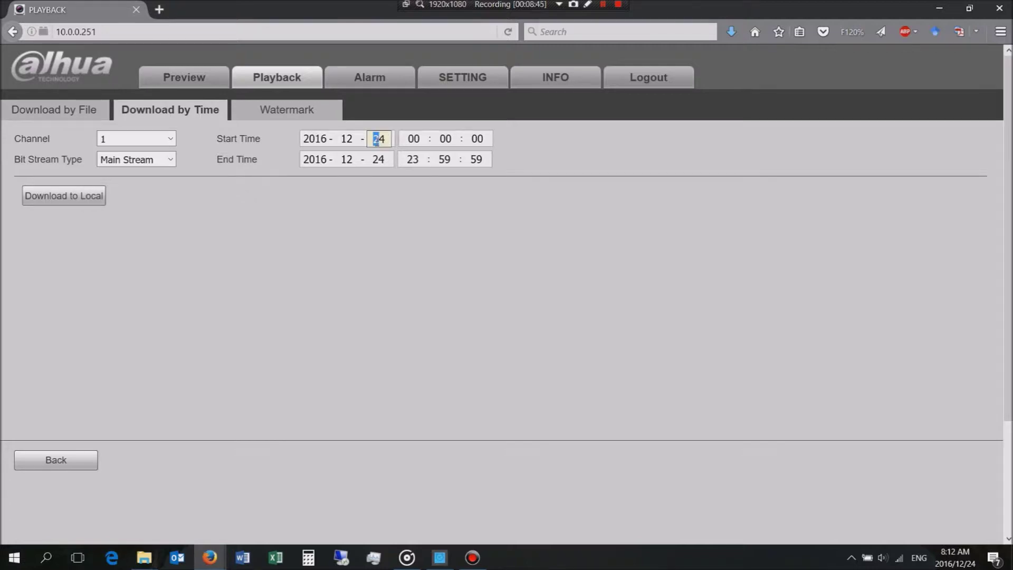
key("Tab")
type("3")
left_click(377, 139)
type("23 08 : ")
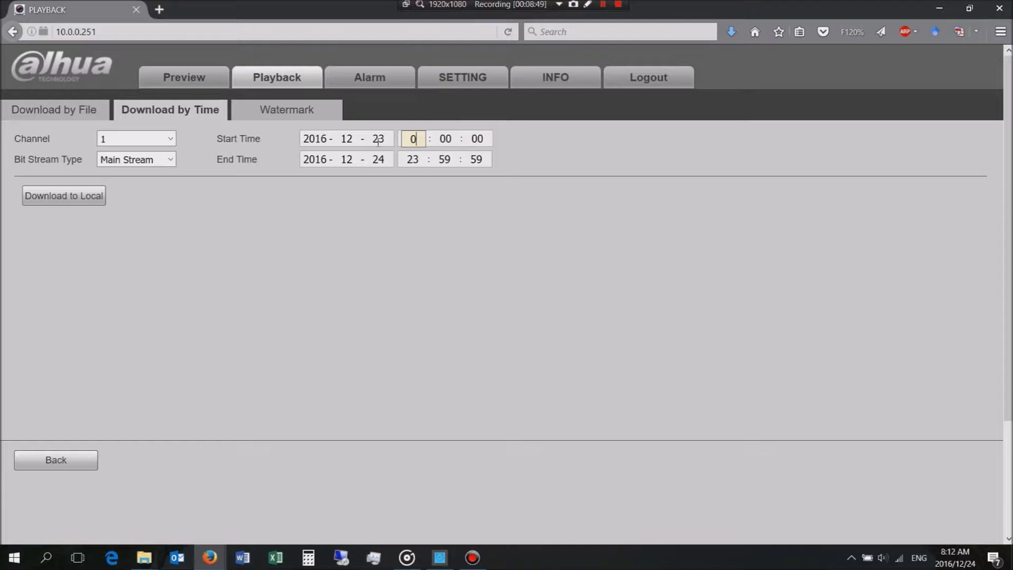
type("30")
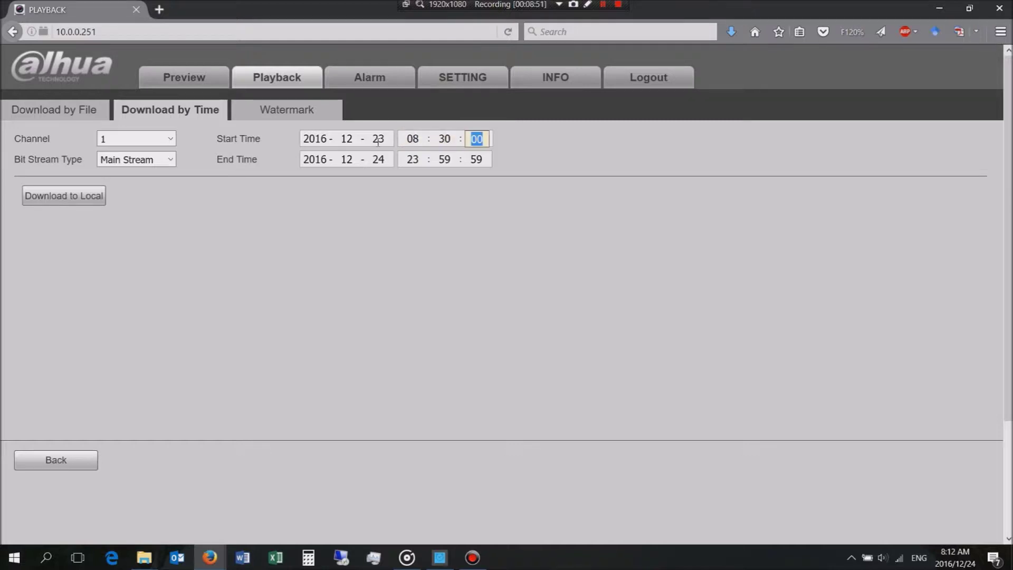
left_click(384, 158)
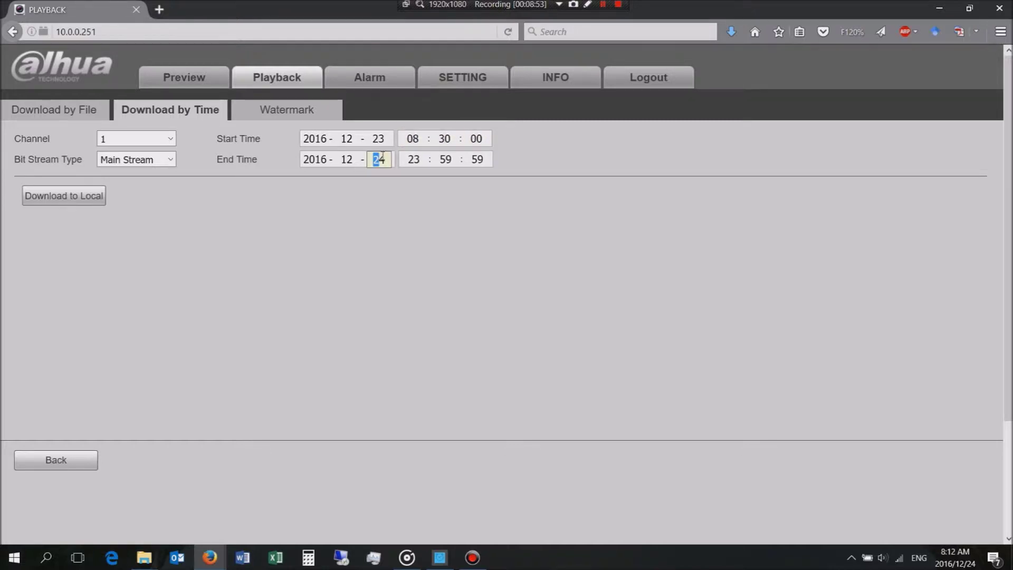
type("23")
left_click(454, 159)
type("00")
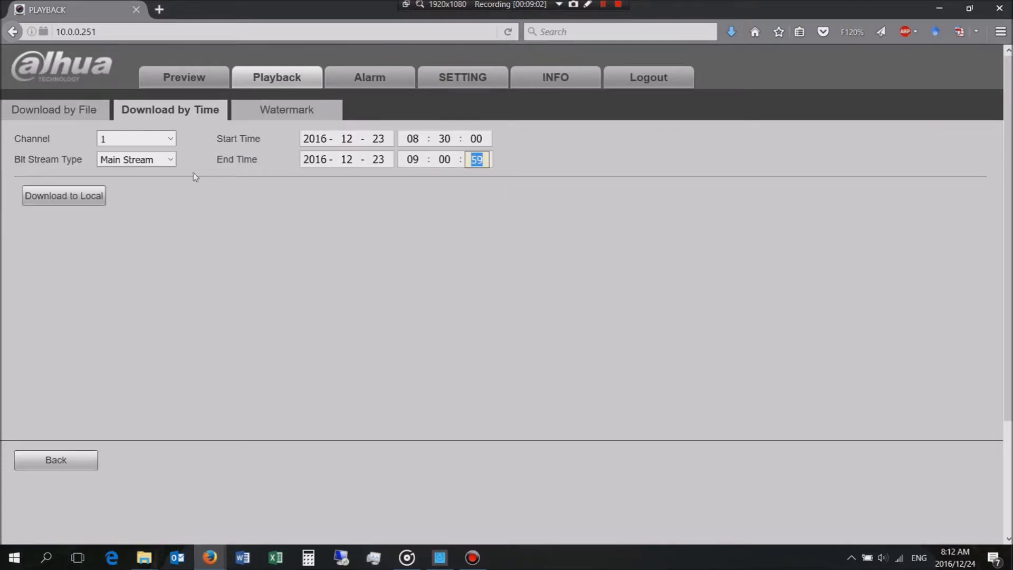
Step: Download that time range to this computer as an ASF file instead of DAV
left_click(96, 199)
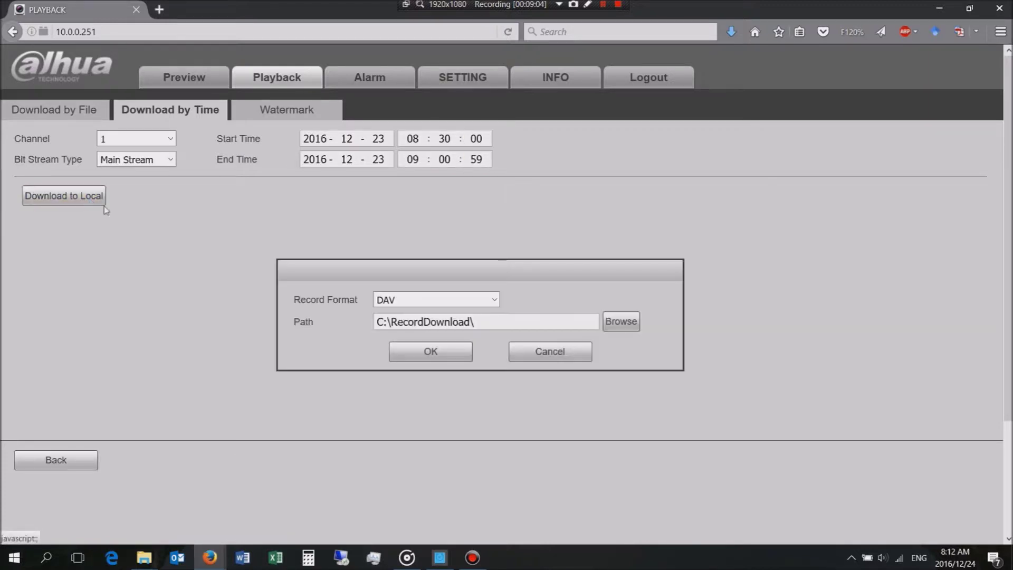
left_click(444, 298)
left_click(428, 328)
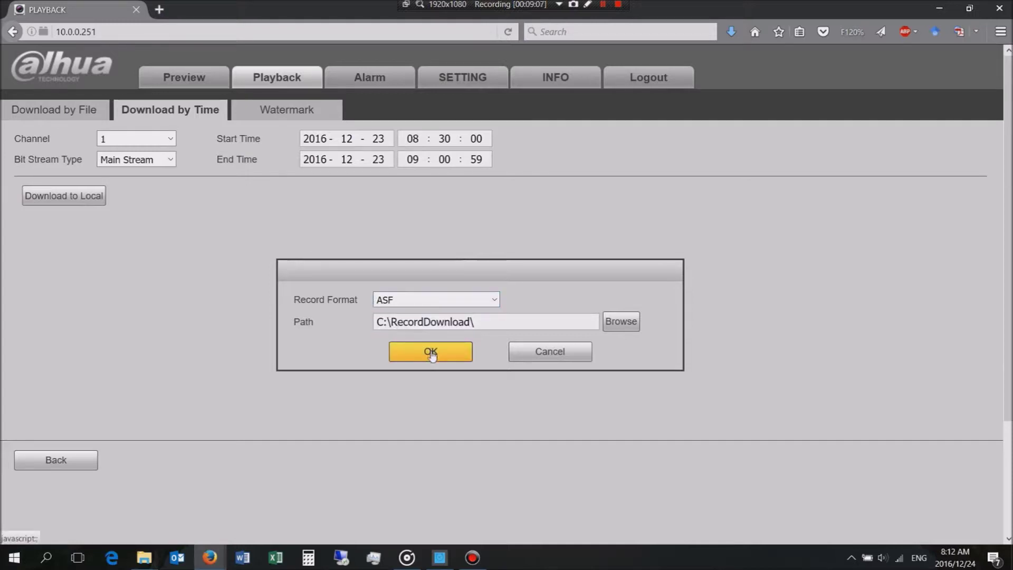
left_click(432, 356)
mouse_move(149, 563)
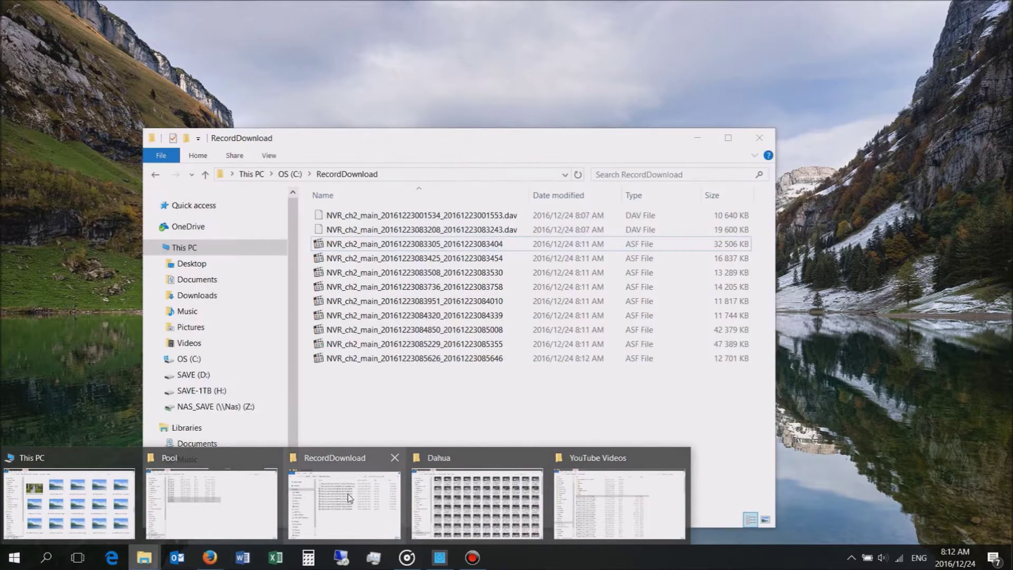
Step: Bring up the RecordDownload window and move it aside as the 172 373 KB ASF file completes
left_click(345, 498)
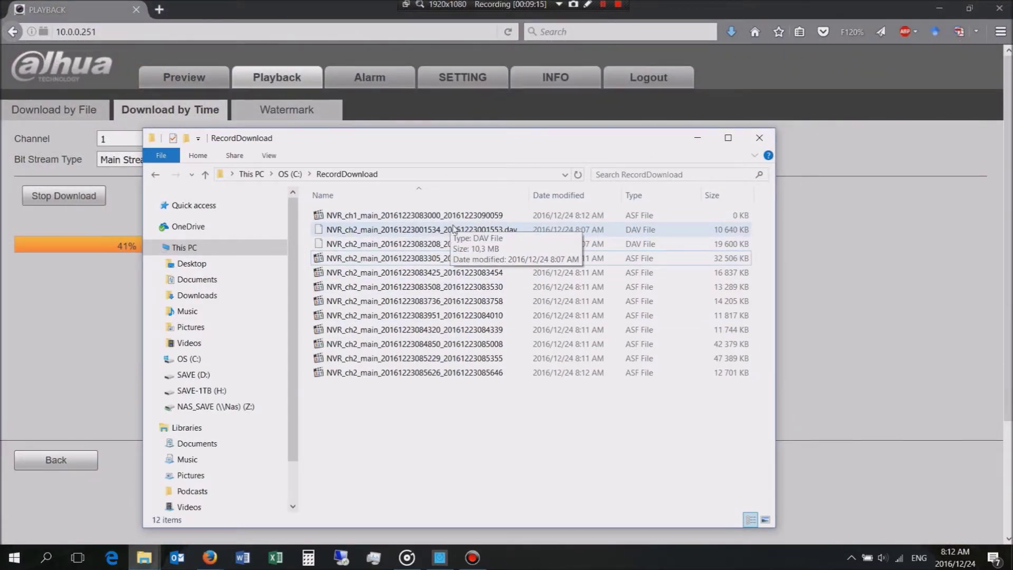
left_click_drag(482, 151, 523, 115)
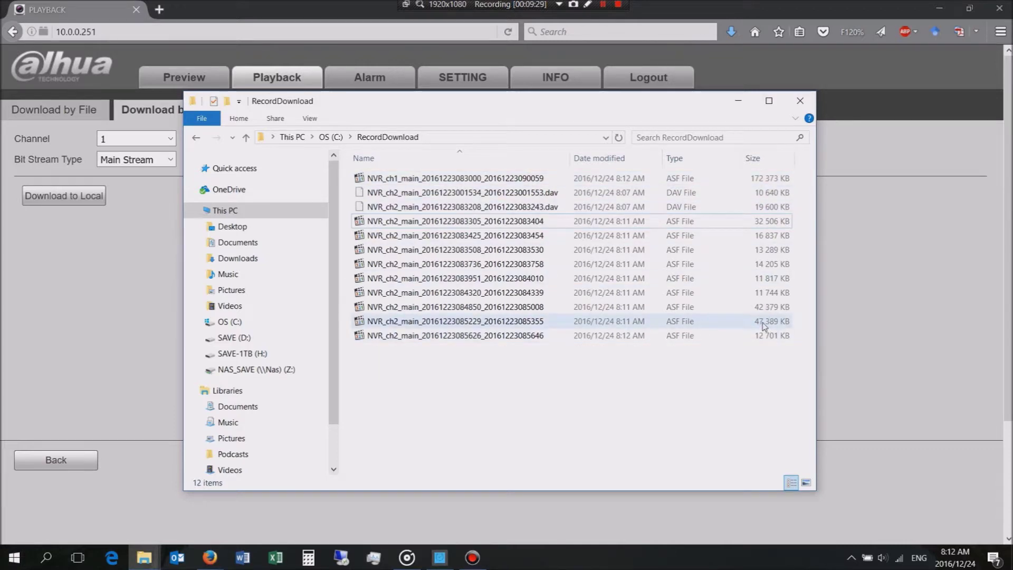
double_click(510, 180)
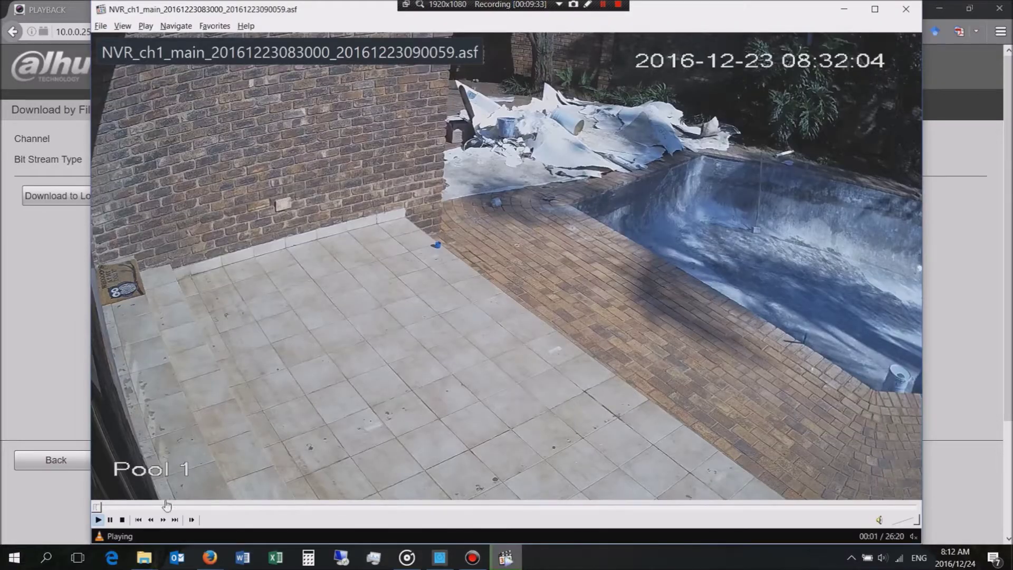
left_click_drag(160, 509, 218, 509)
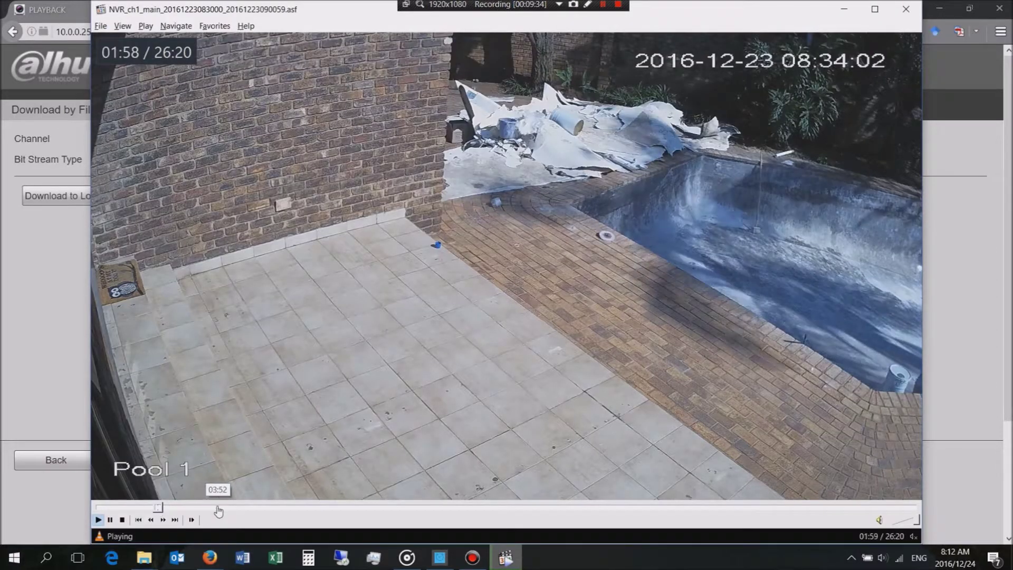
left_click(294, 509)
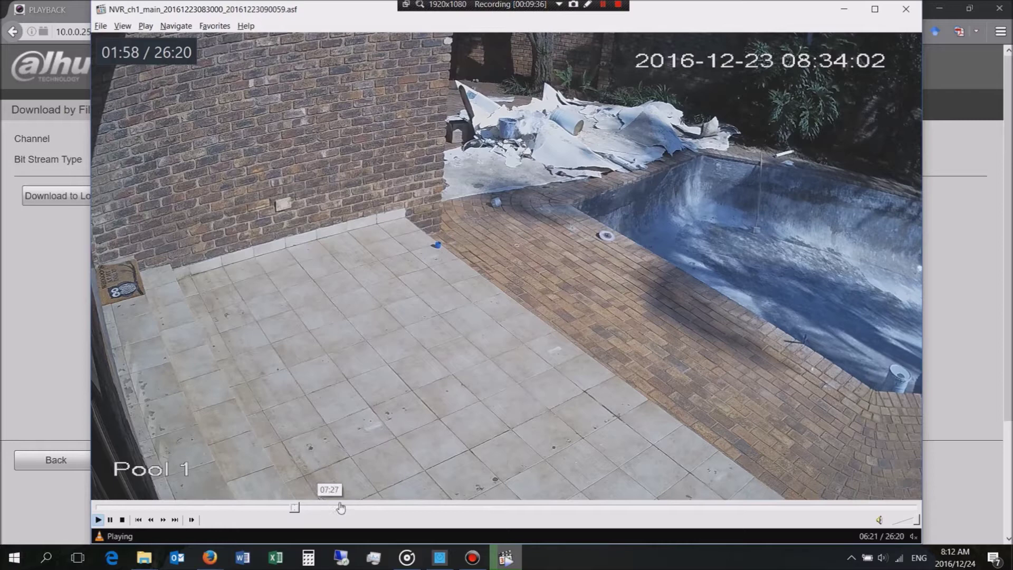
left_click(367, 508)
left_click(460, 509)
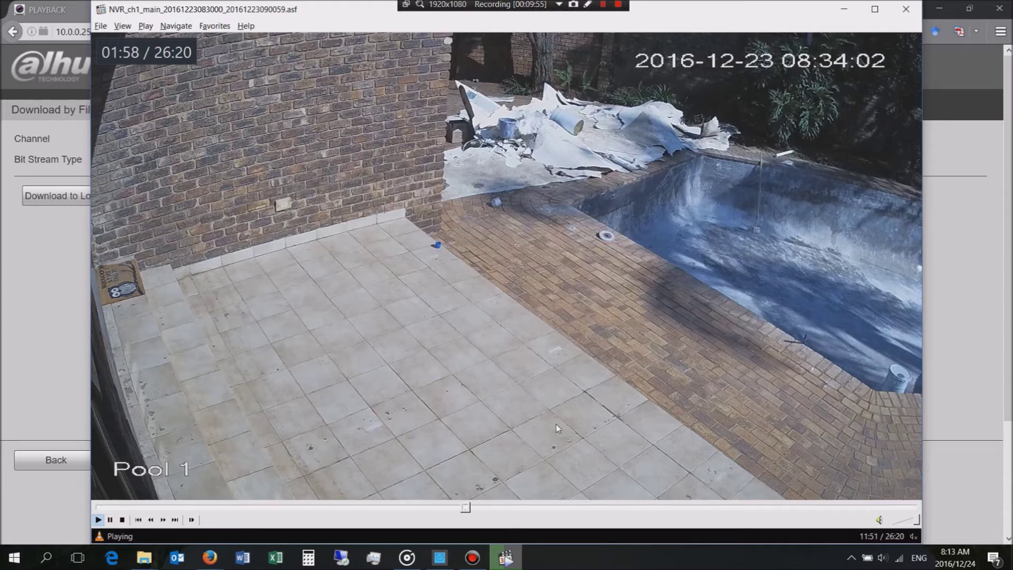
left_click(497, 507)
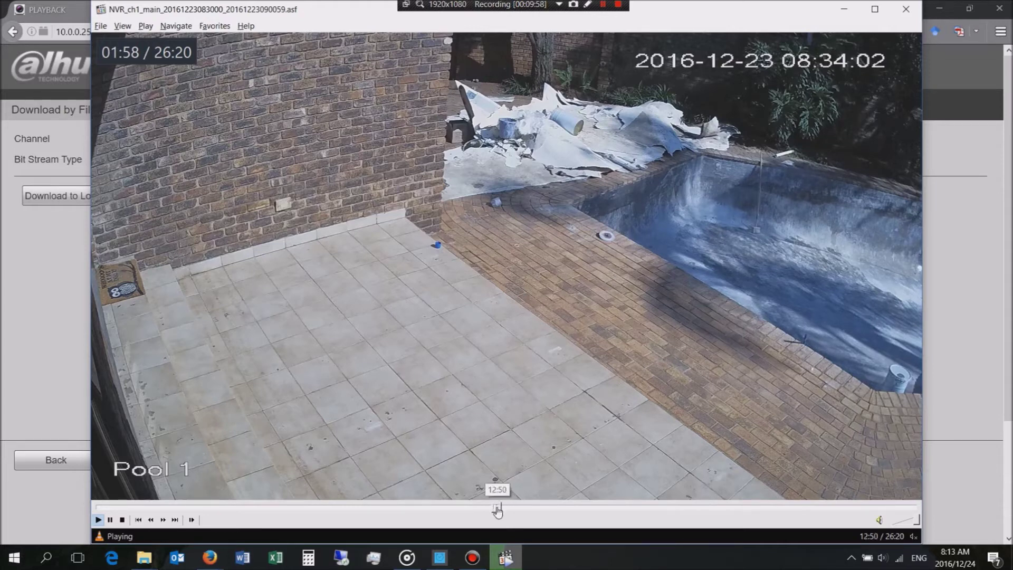
left_click(536, 507)
left_click(657, 507)
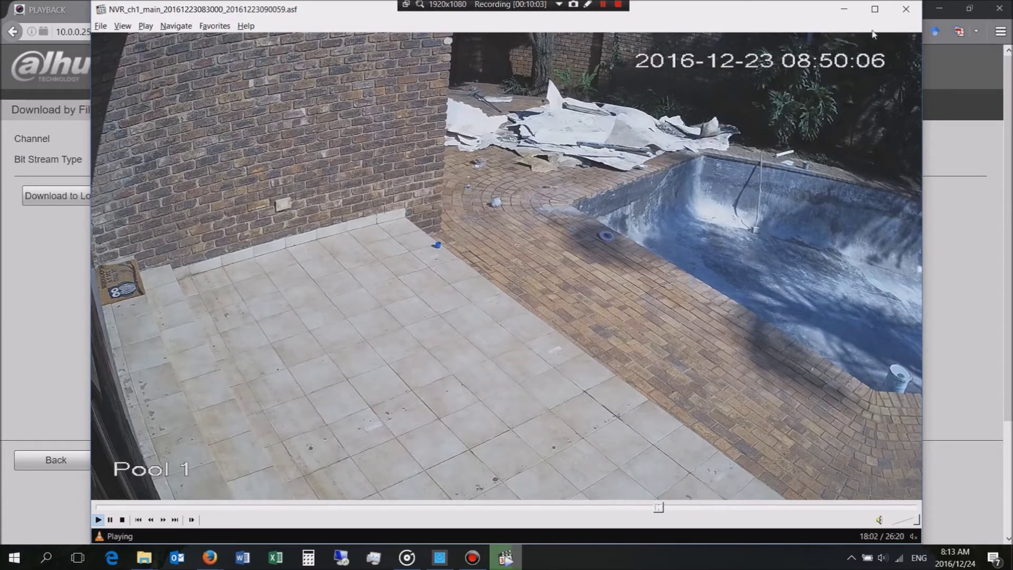
left_click(905, 9)
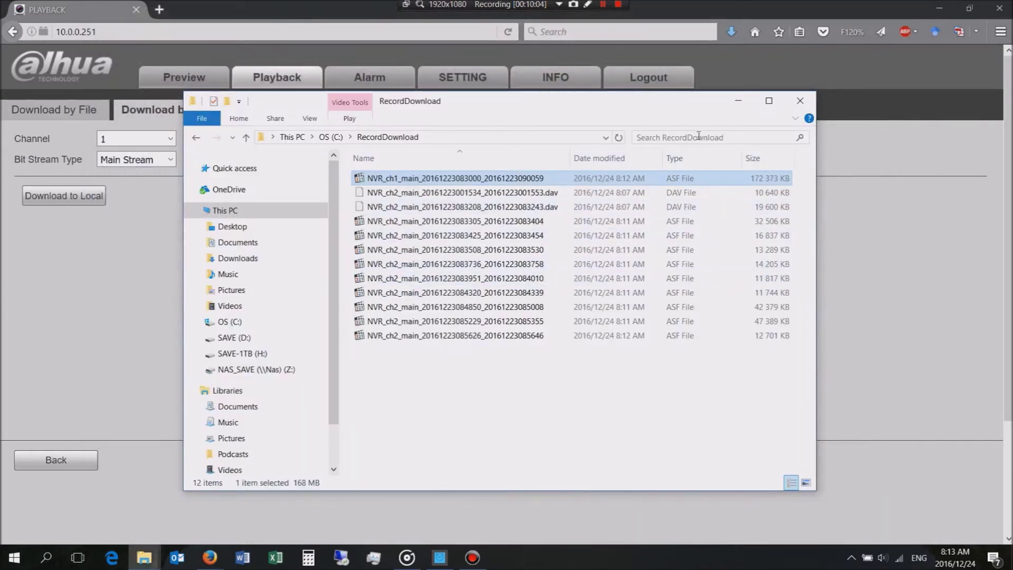
Step: Hide the folder window and dismiss the Download to Local dialog without downloading
left_click(747, 107)
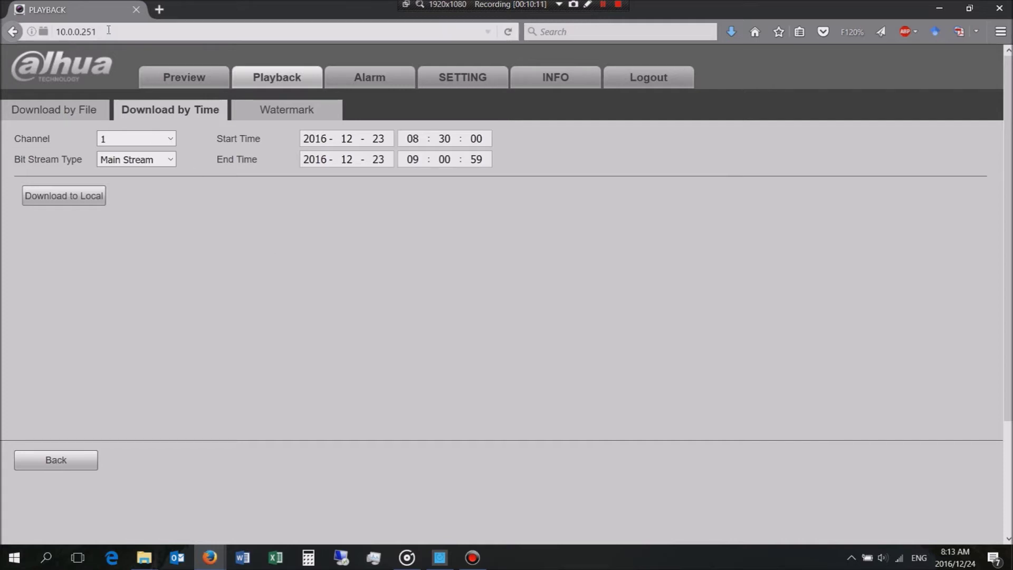
left_click_drag(98, 31, 53, 30)
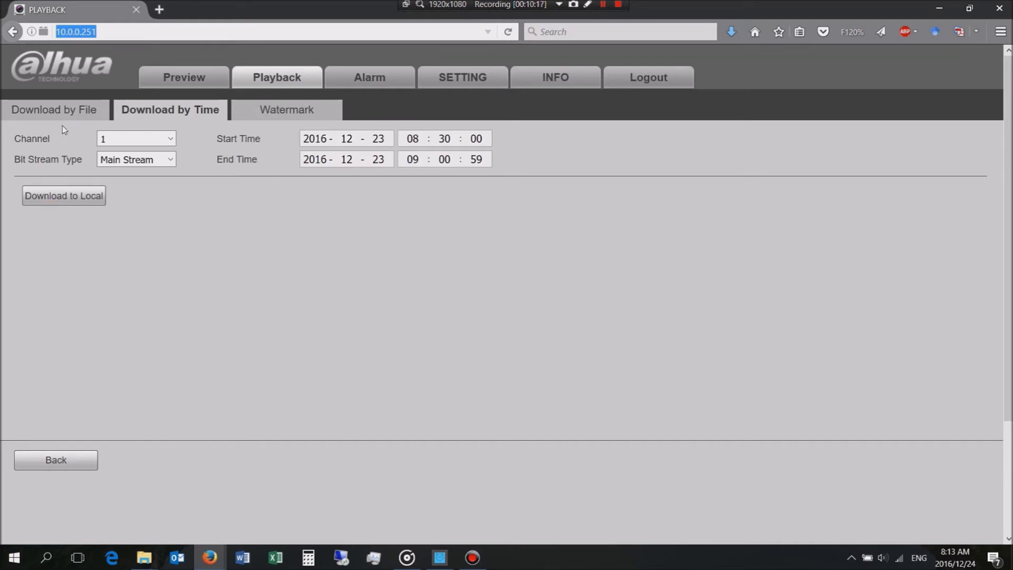
left_click(77, 204)
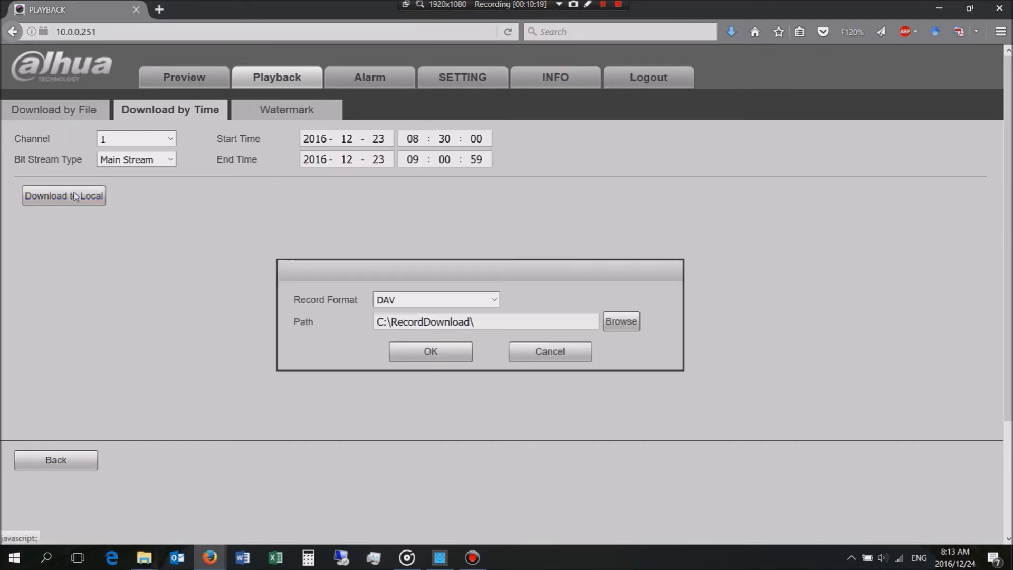
left_click(548, 352)
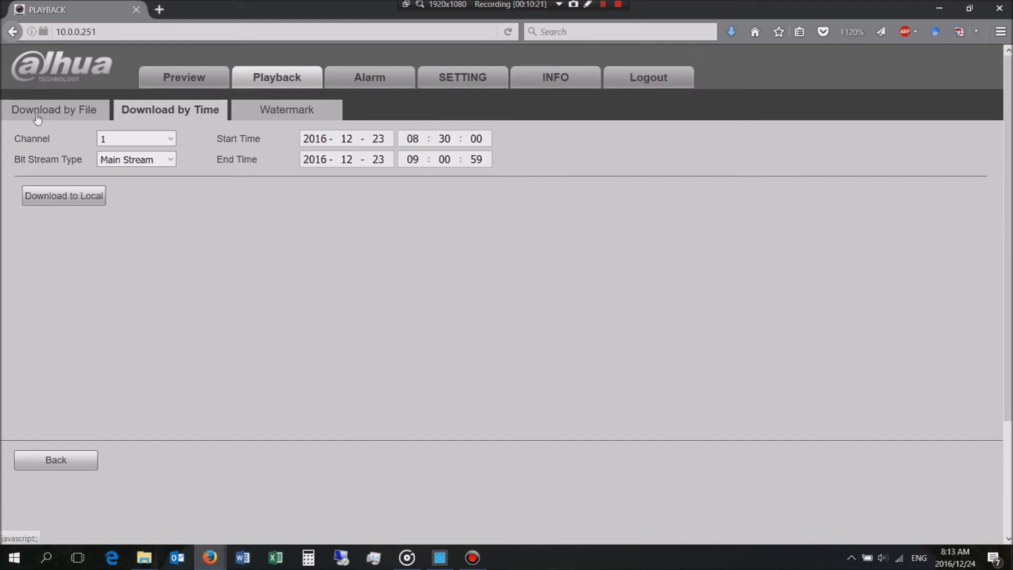
Step: Return to Download by File and show the USB backup options, leaving the format at DAV
left_click(34, 112)
left_click(150, 397)
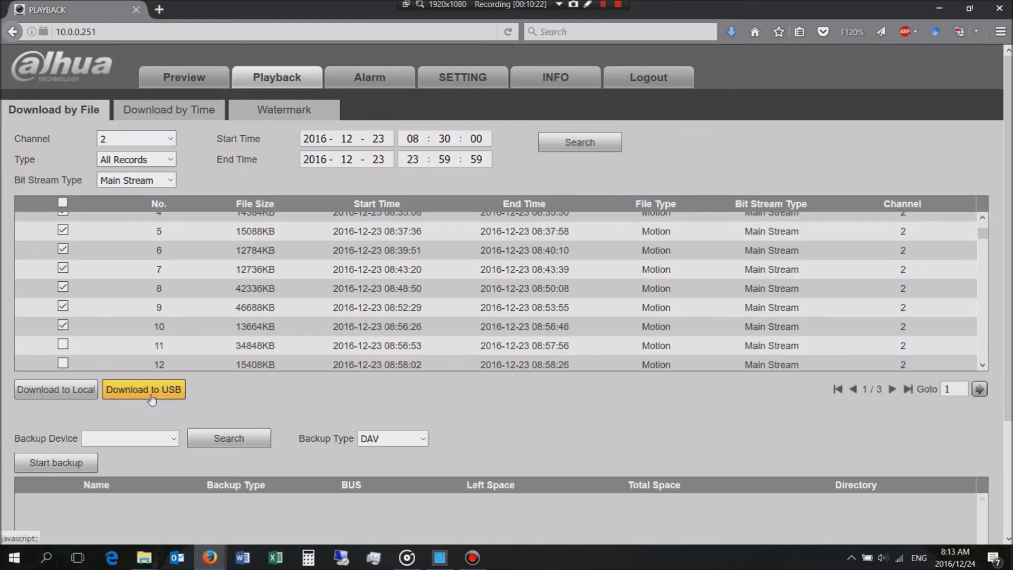
scroll(152, 431, "down", 3)
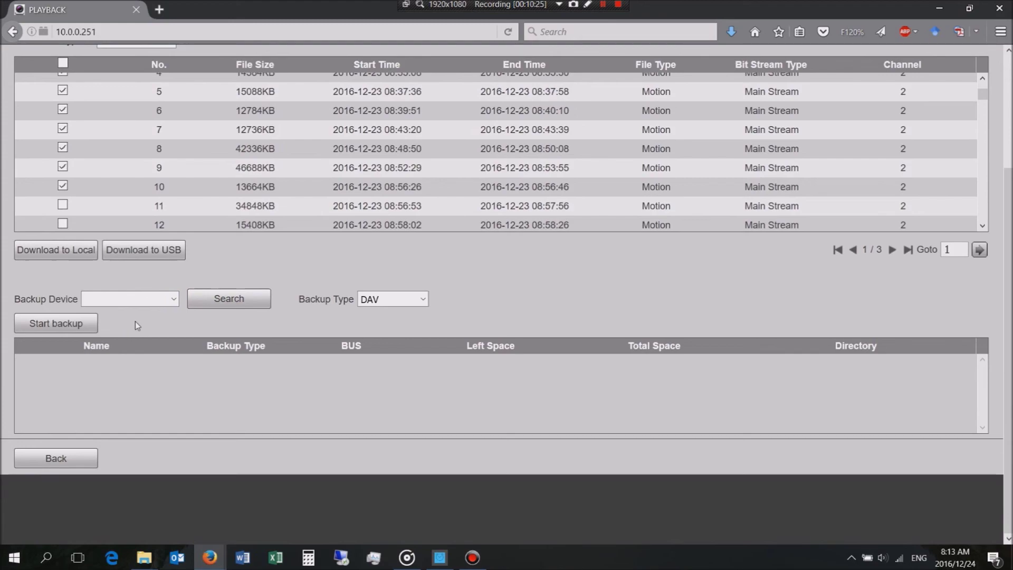
left_click(387, 299)
left_click(388, 301)
scroll(525, 289, "up", 3)
scroll(507, 288, "up", 3)
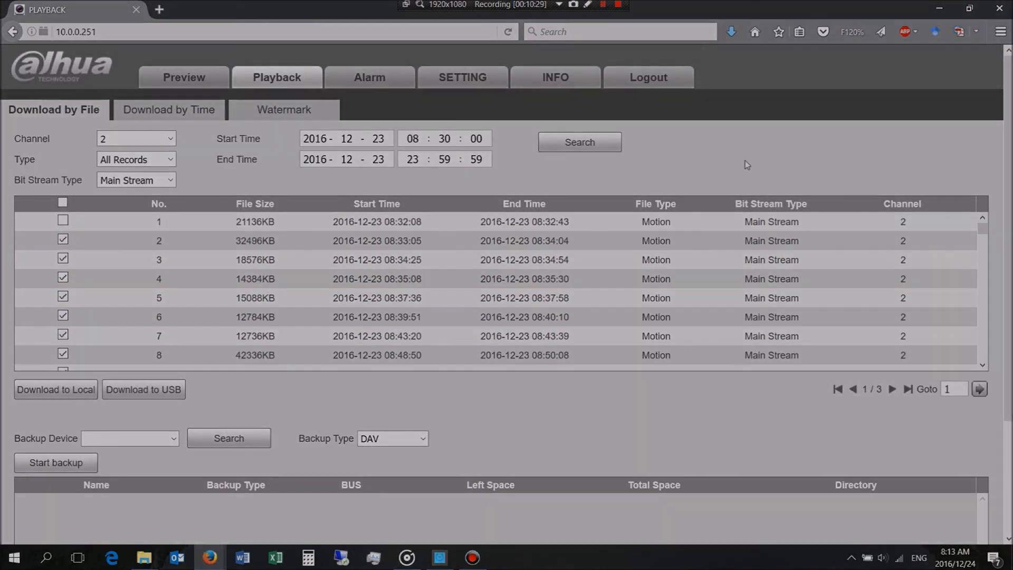